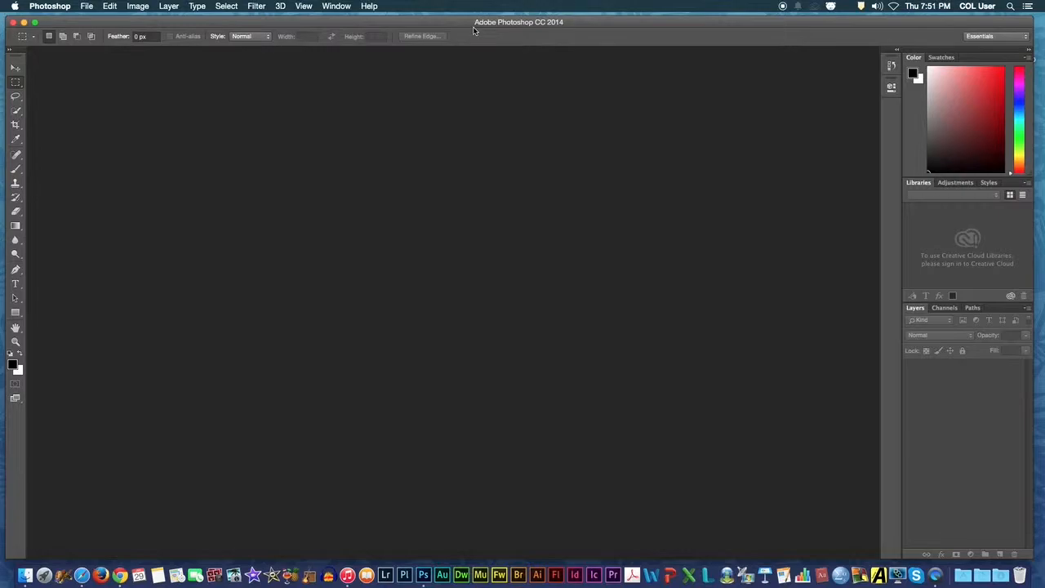
- Create a new document from the Web preset, naming it with the person's first name
left_click(87, 7)
left_click(96, 21)
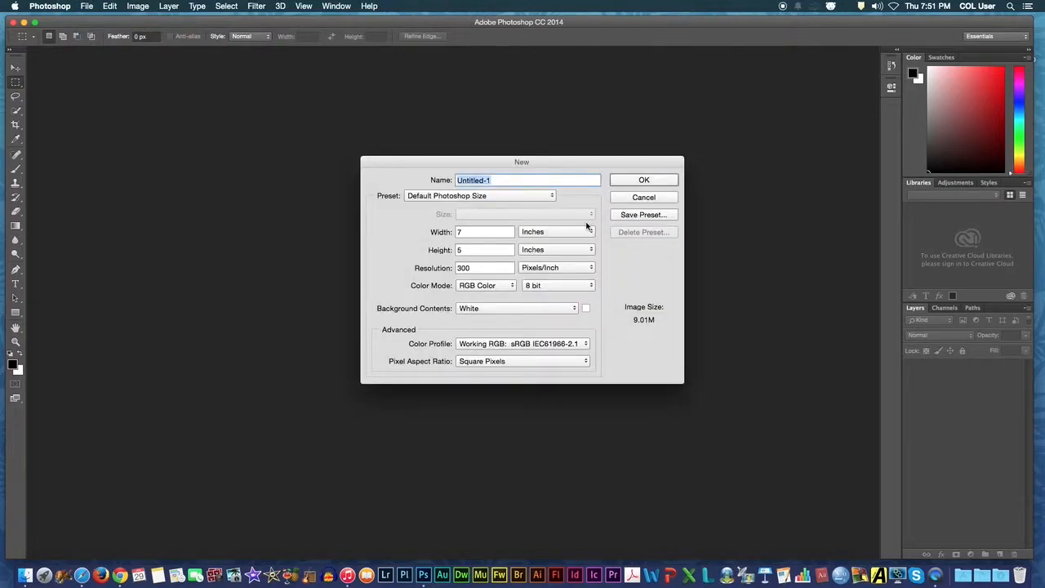
type("Katy")
left_click(473, 196)
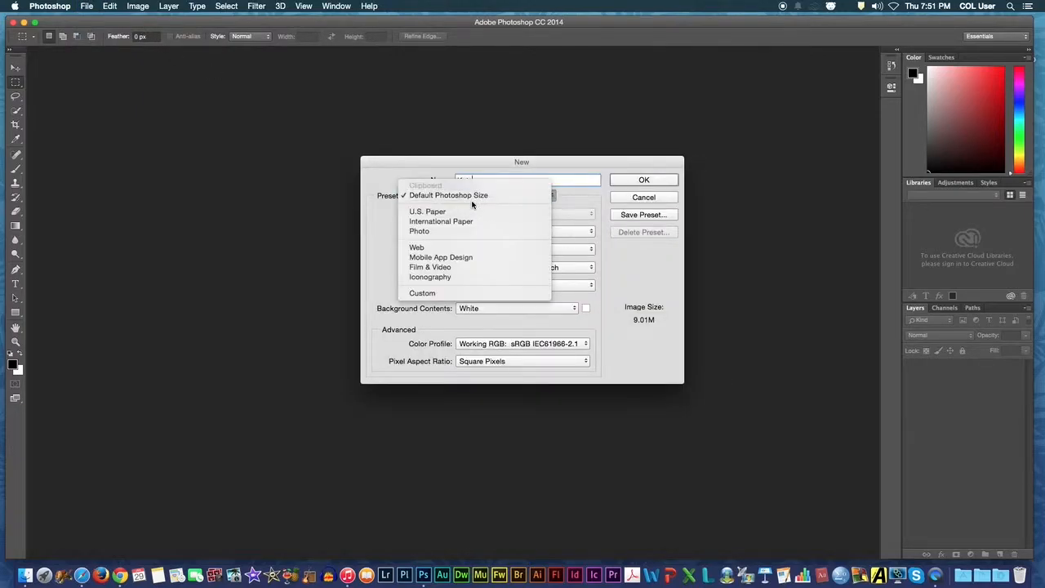
left_click(469, 247)
left_click(633, 181)
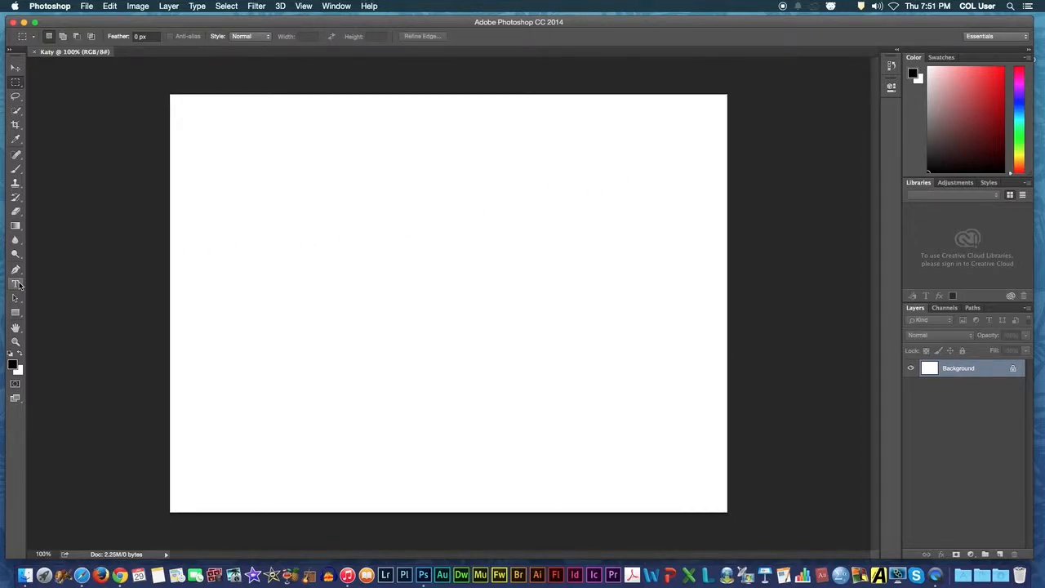
- Add the first name in capitals as text in the canvas's upper-left area and set its font size to 80 pt
left_click(16, 284)
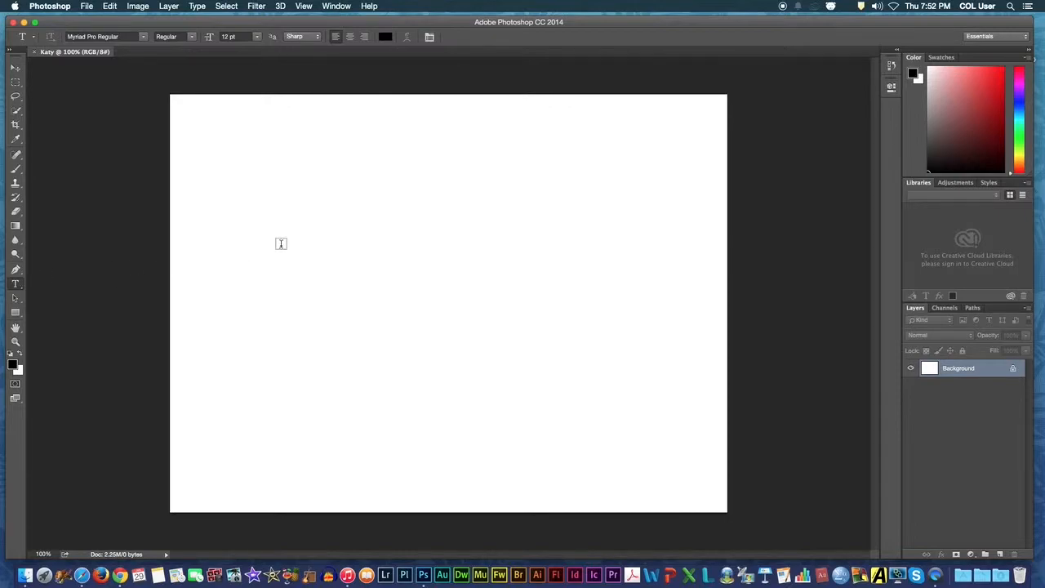
left_click(280, 215)
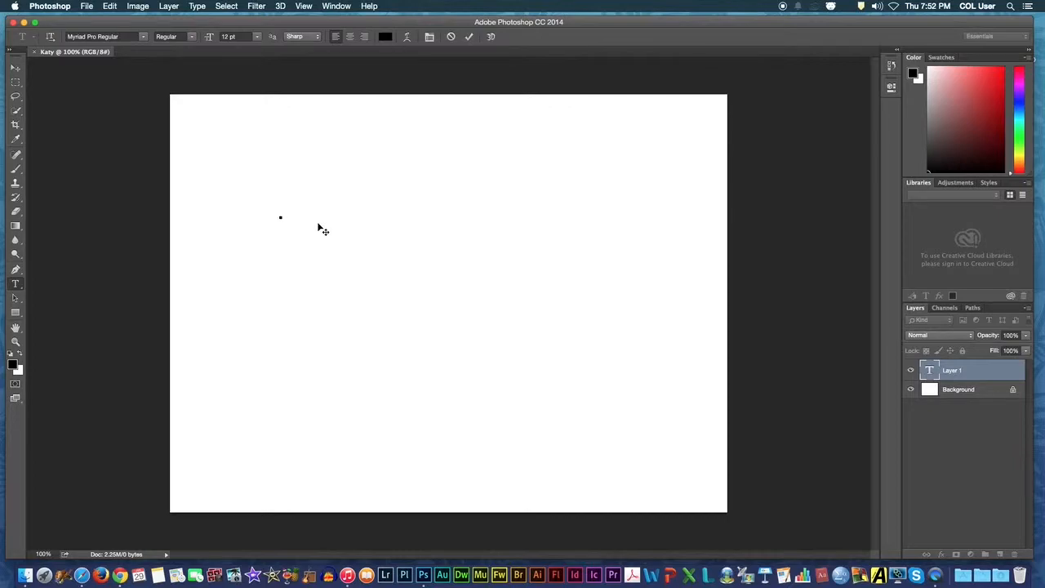
type("KATY")
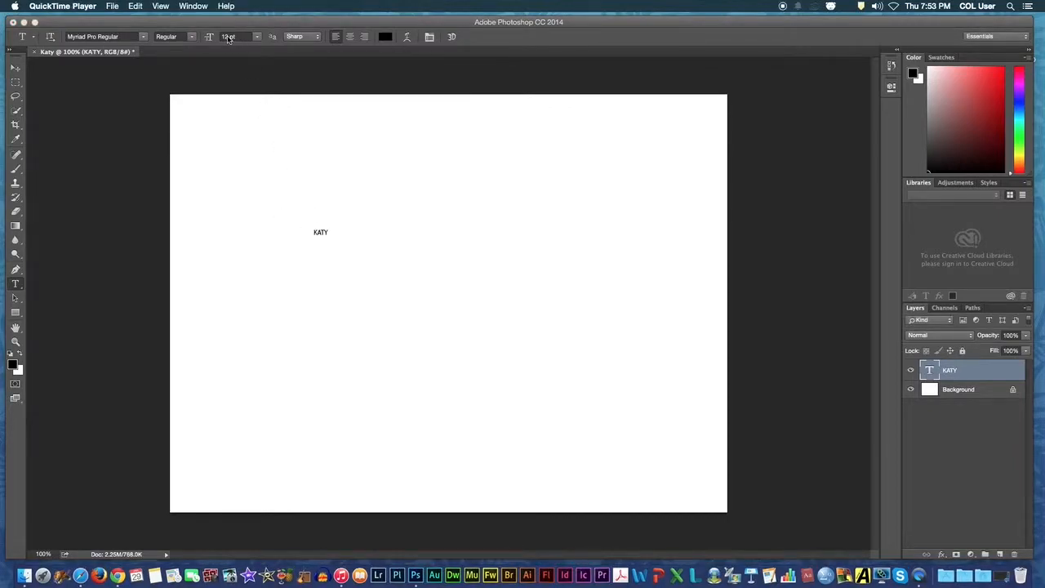
left_click(229, 39)
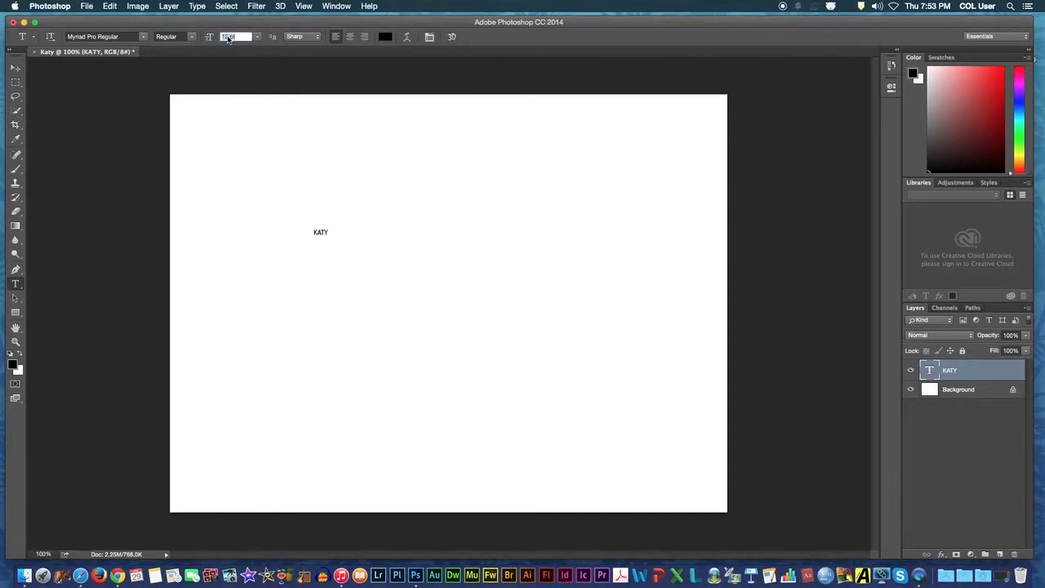
type("80")
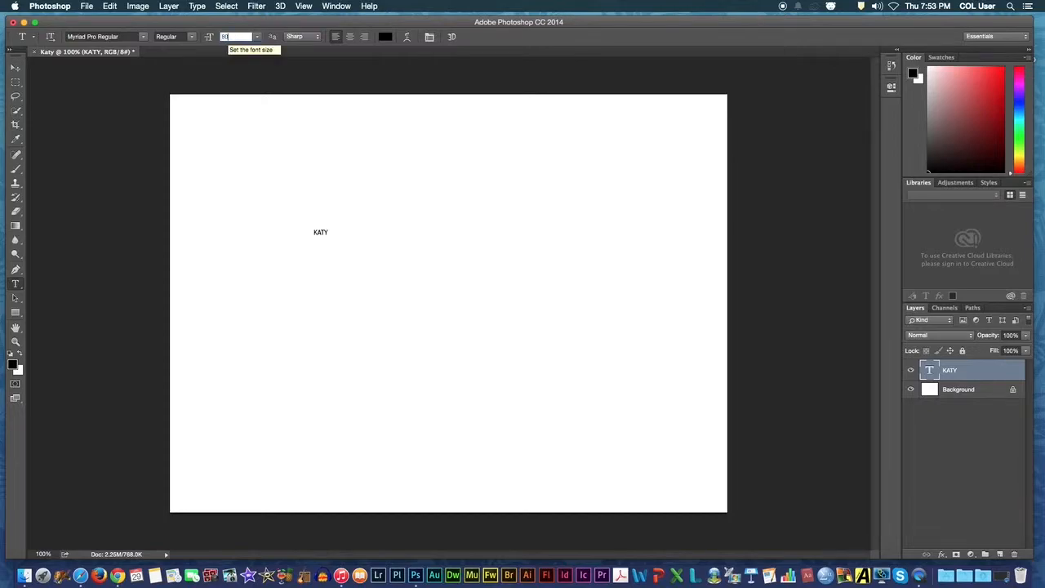
key("Return")
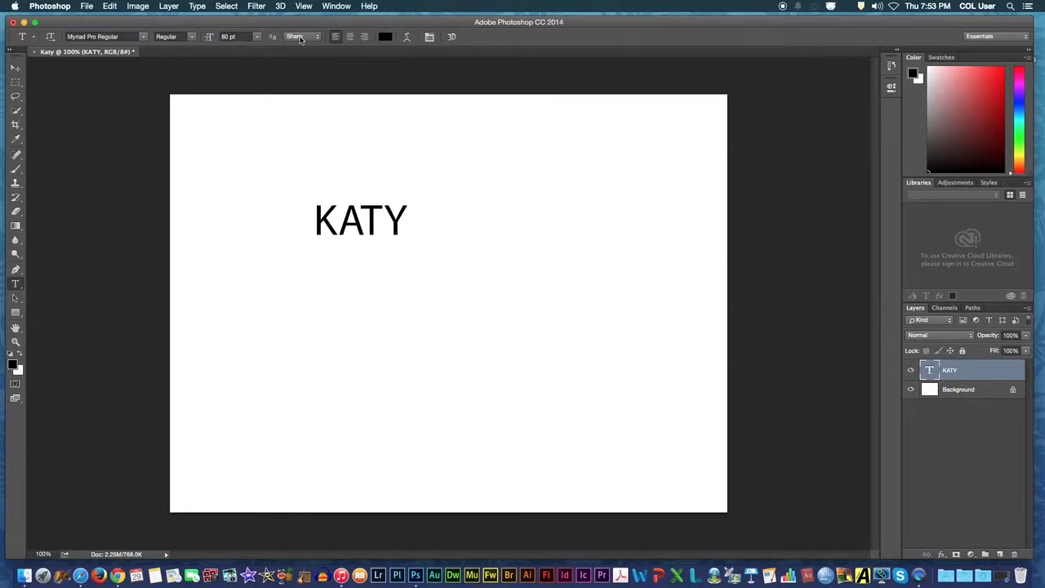
- Create a new 3D extrusion from the selected text layer and switch to the 3D workspace
left_click(279, 7)
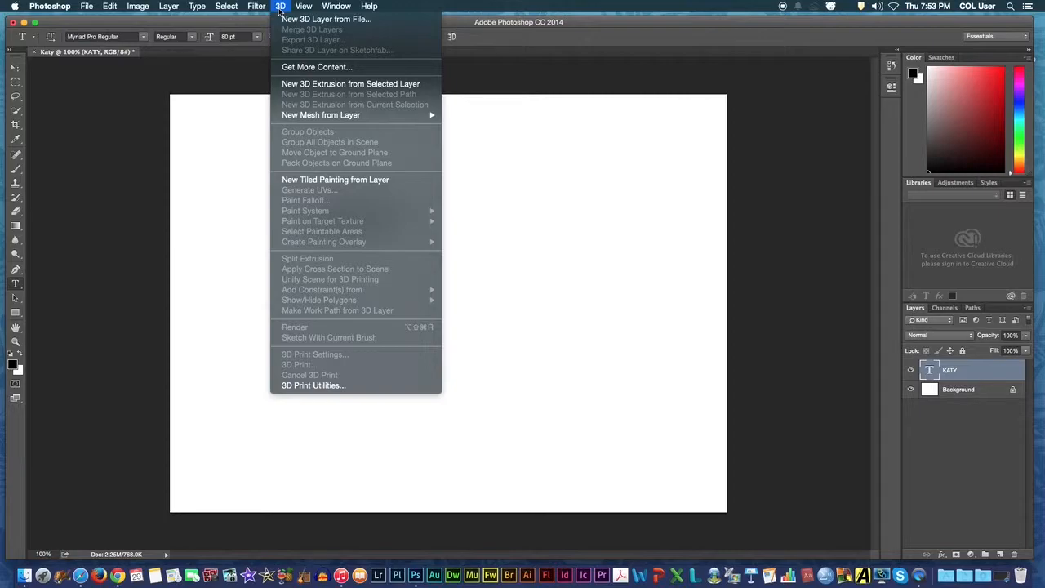
left_click(298, 85)
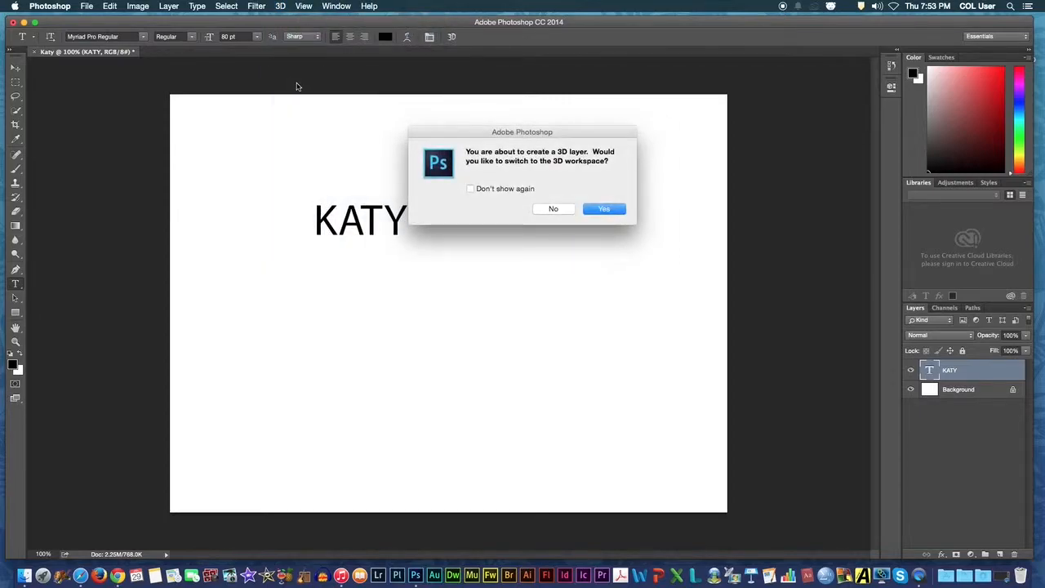
left_click(617, 210)
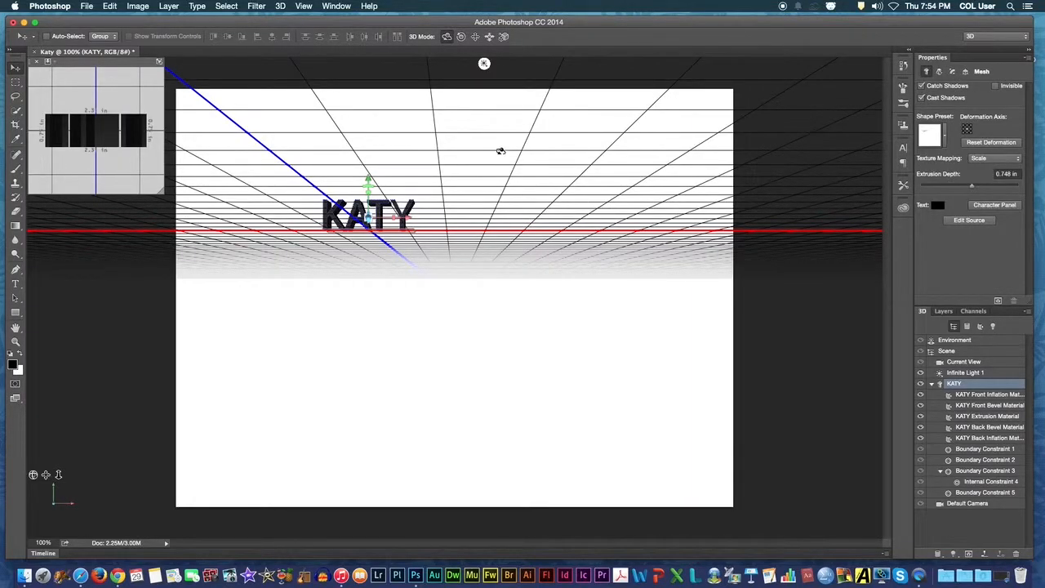
- Orbit the 3D camera, zoom it to a 136 mm lens and pan until the whole text lies left of the canvas centre
left_click(778, 112)
mouse_move(544, 128)
left_mouse_down()
mouse_move(529, 179)
mouse_move(536, 140)
left_mouse_up()
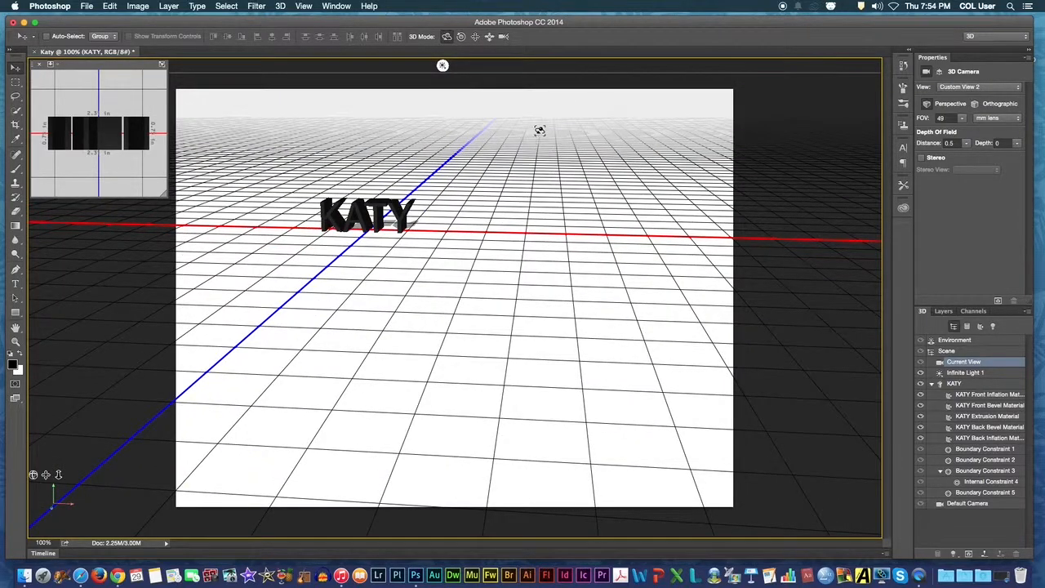
left_click(503, 38)
left_click_drag(466, 163, 420, 151)
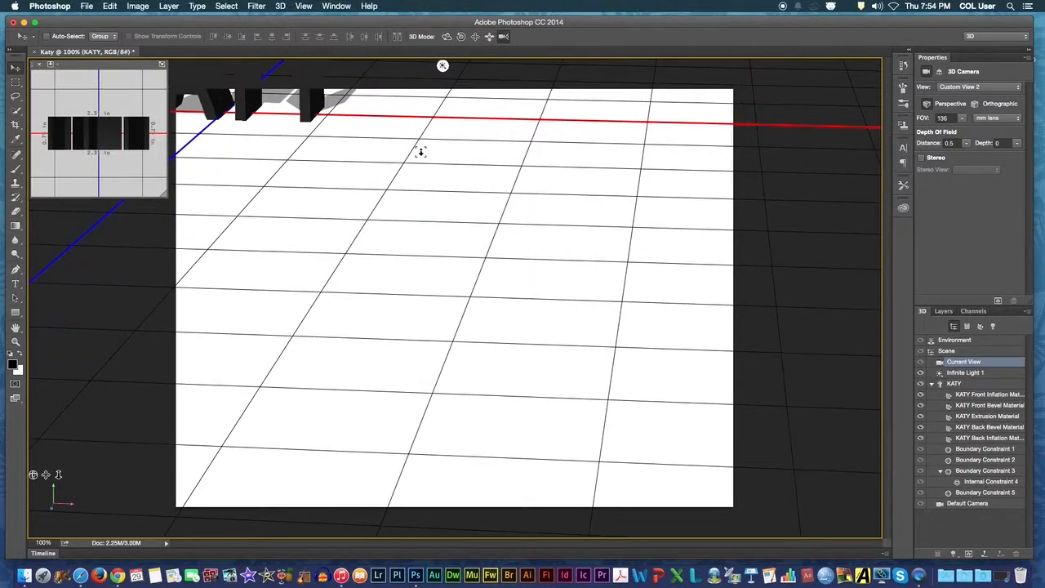
left_click(475, 36)
left_click_drag(355, 131, 751, 493)
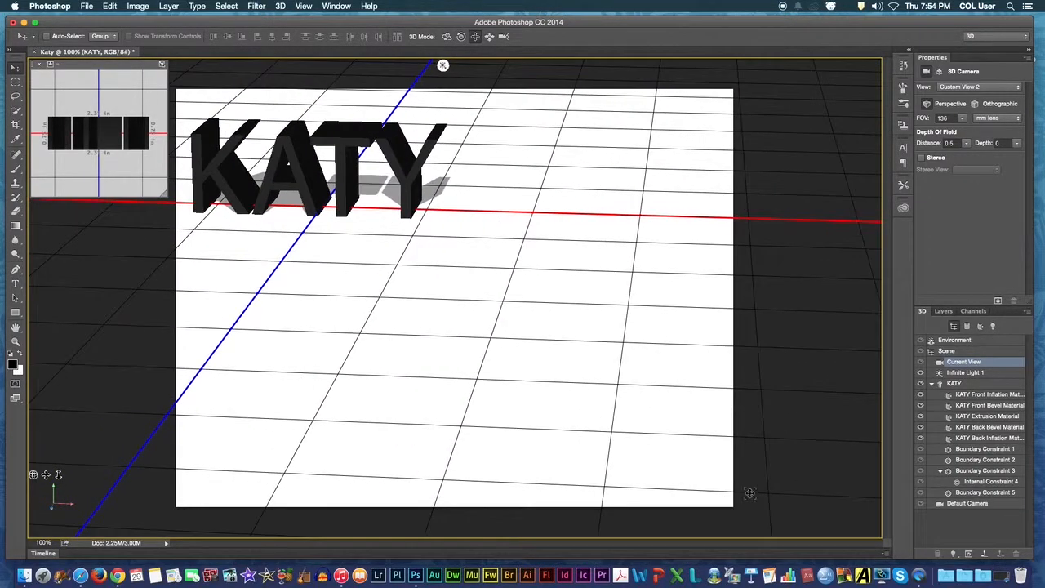
left_click_drag(547, 265, 614, 552)
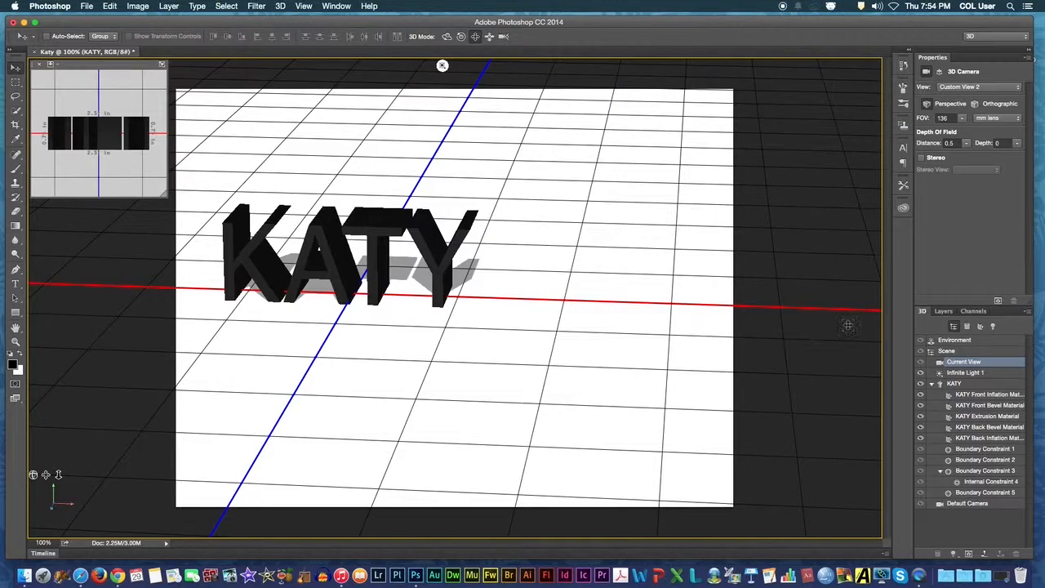
- Select the text mesh in the 3D scene and toggle its Cast Shadows option off and on again
left_click(955, 383)
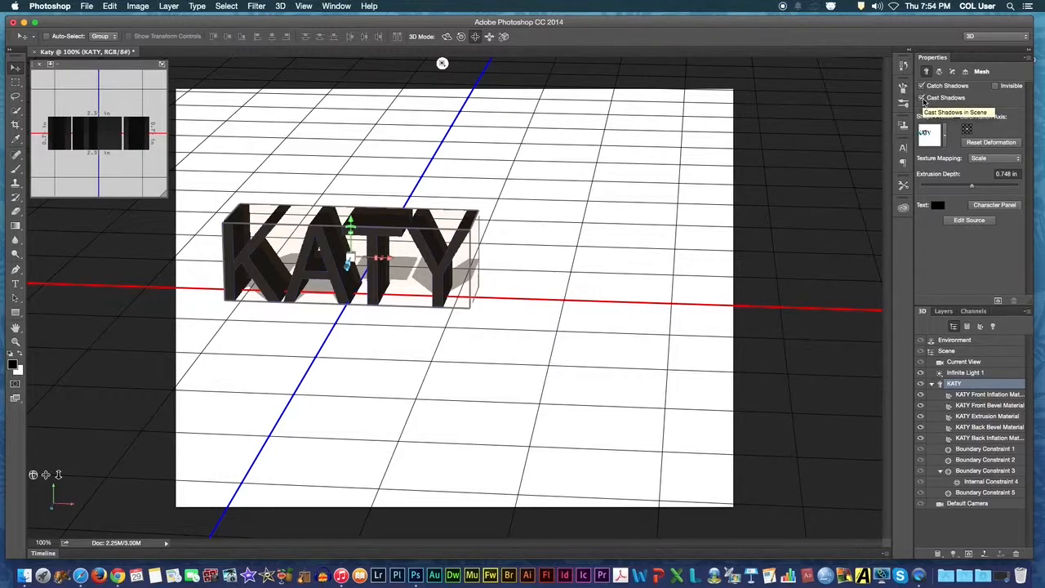
left_click(923, 98)
left_click(923, 98)
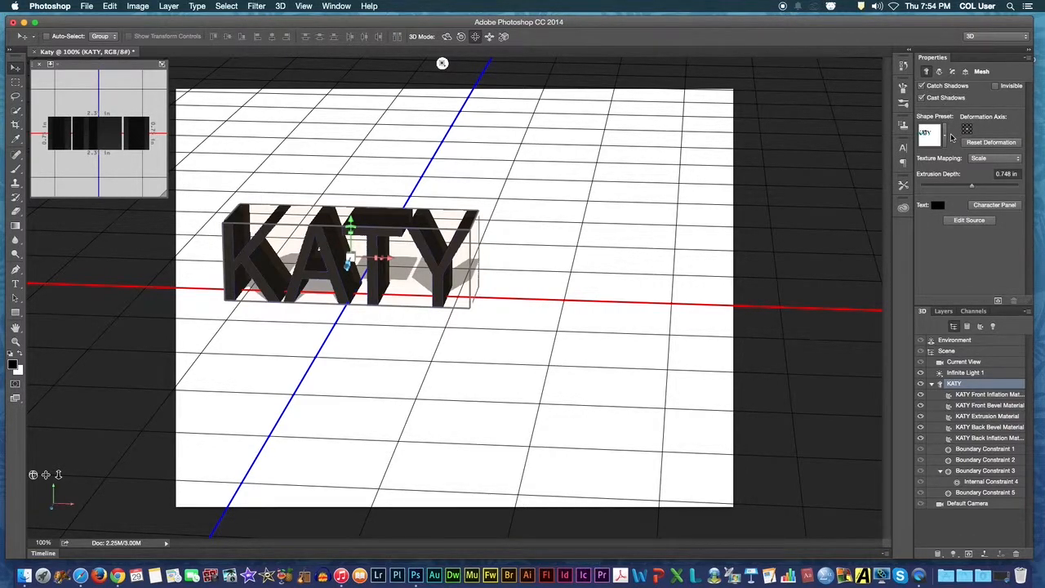
- Display the mesh's shape presets as a large list
left_click(946, 140)
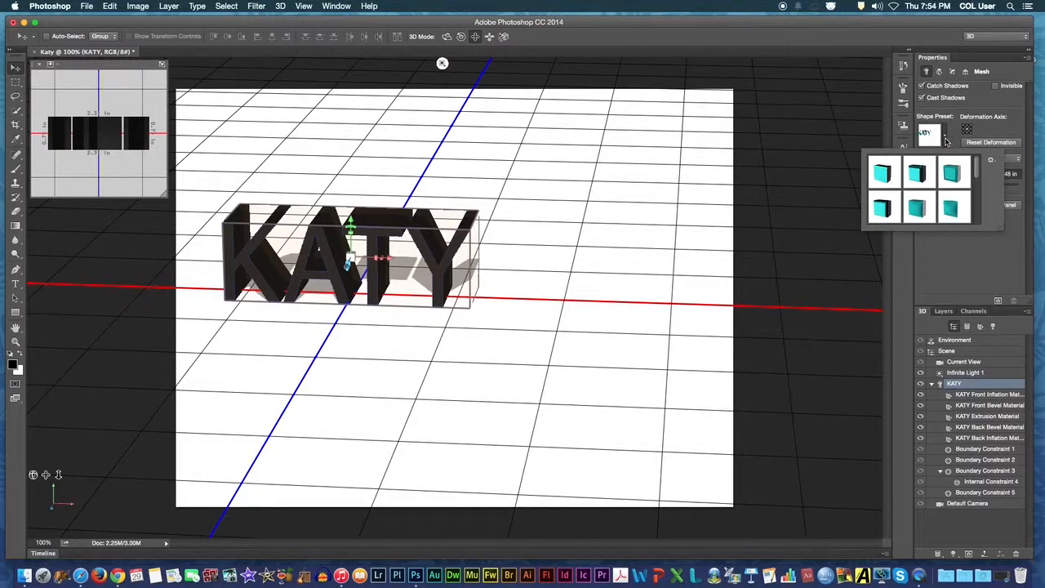
left_click(992, 160)
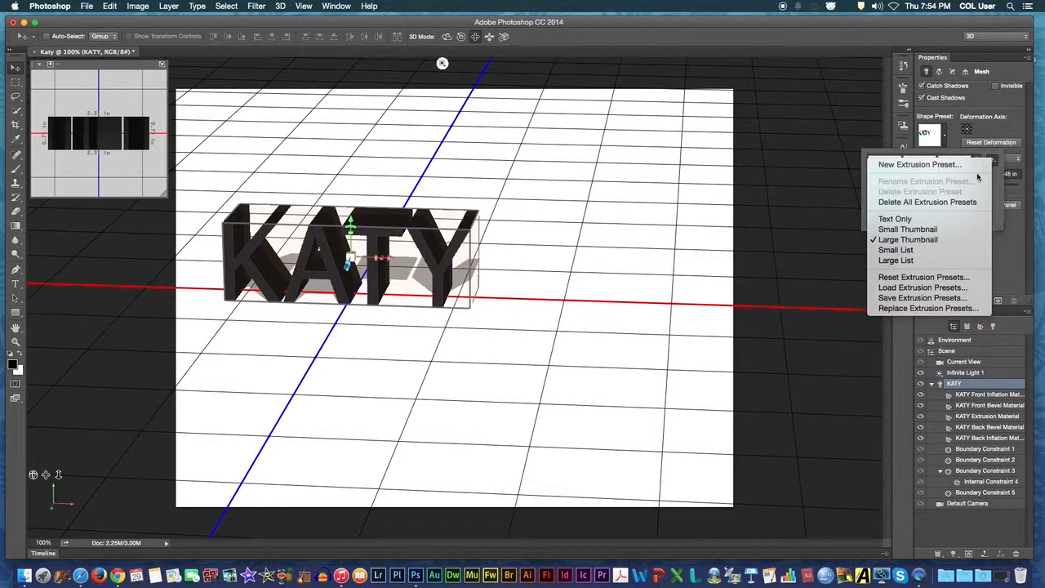
left_click(906, 260)
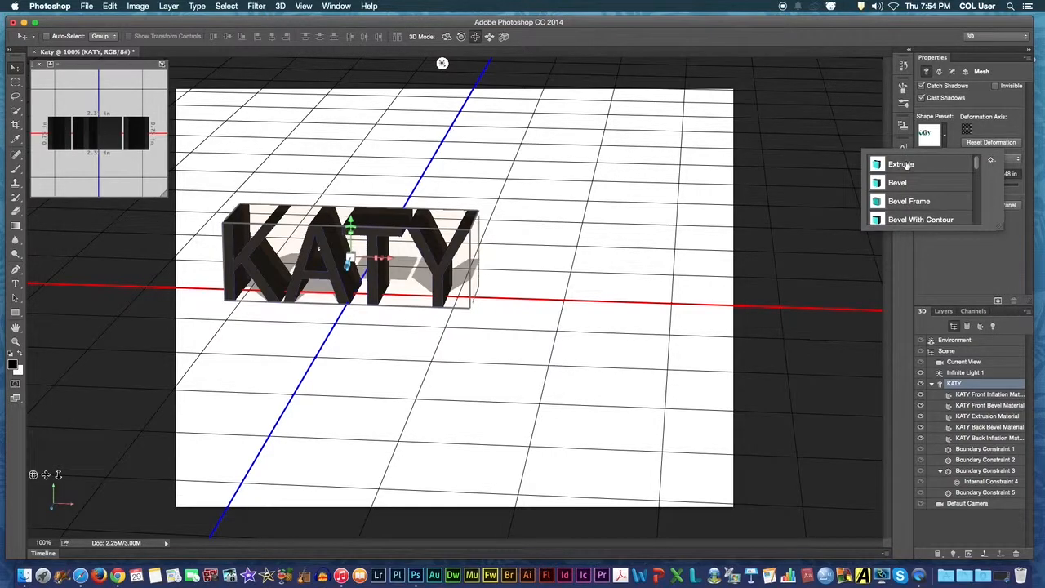
- Try the Bevel, Bevel Frame, Bevel With Contour, Inflate, Pillow Inflate, Deflate, Twist 90, Twist 360 and Shear shape presets on the 3D text
mouse_move(979, 165)
left_mouse_down()
mouse_move(978, 214)
mouse_move(973, 161)
left_mouse_up()
left_click(926, 181)
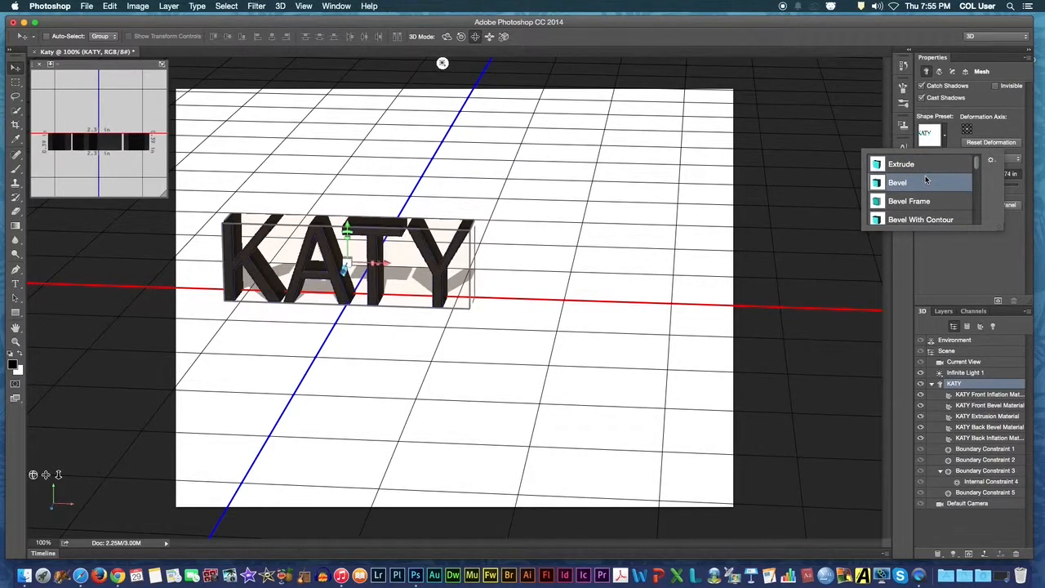
left_click(918, 201)
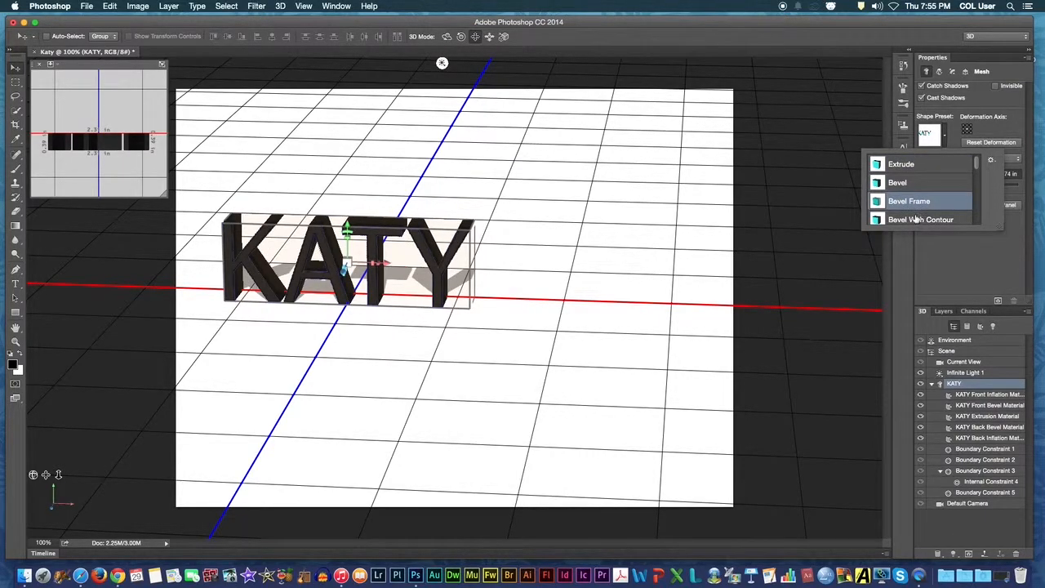
left_click(918, 219)
left_click_drag(978, 161, 977, 178)
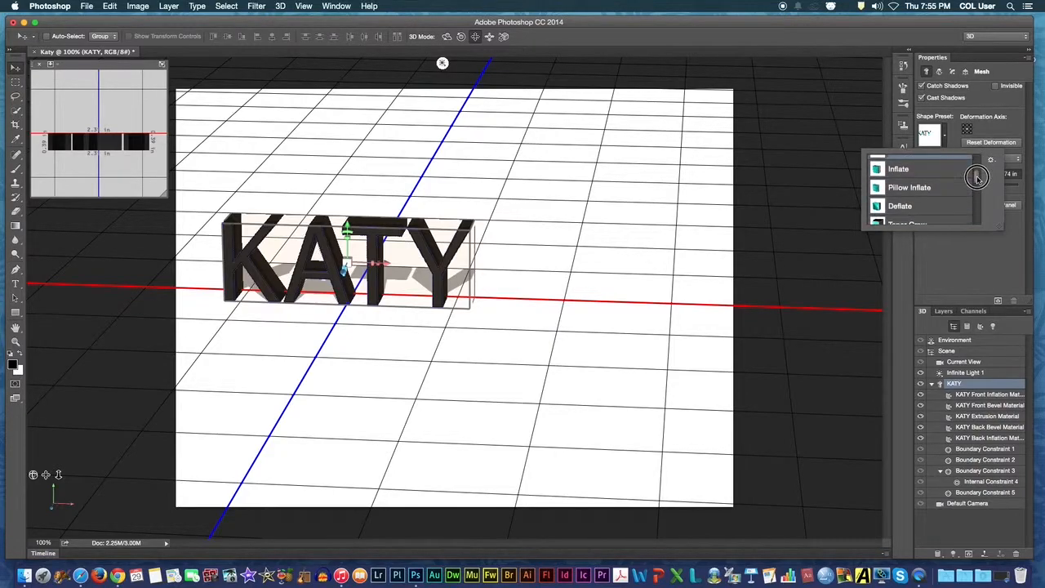
left_click(939, 172)
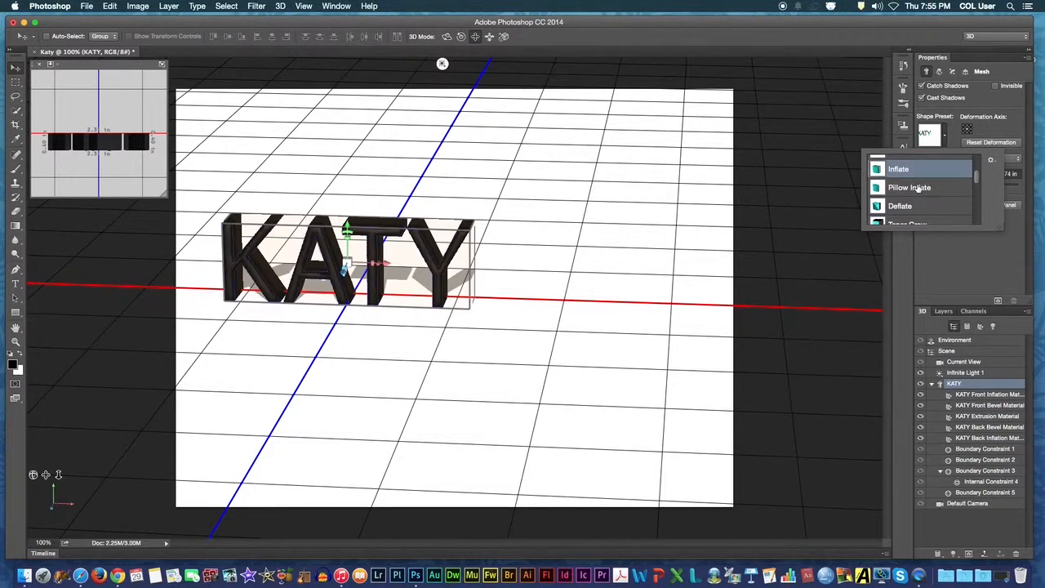
left_click(917, 188)
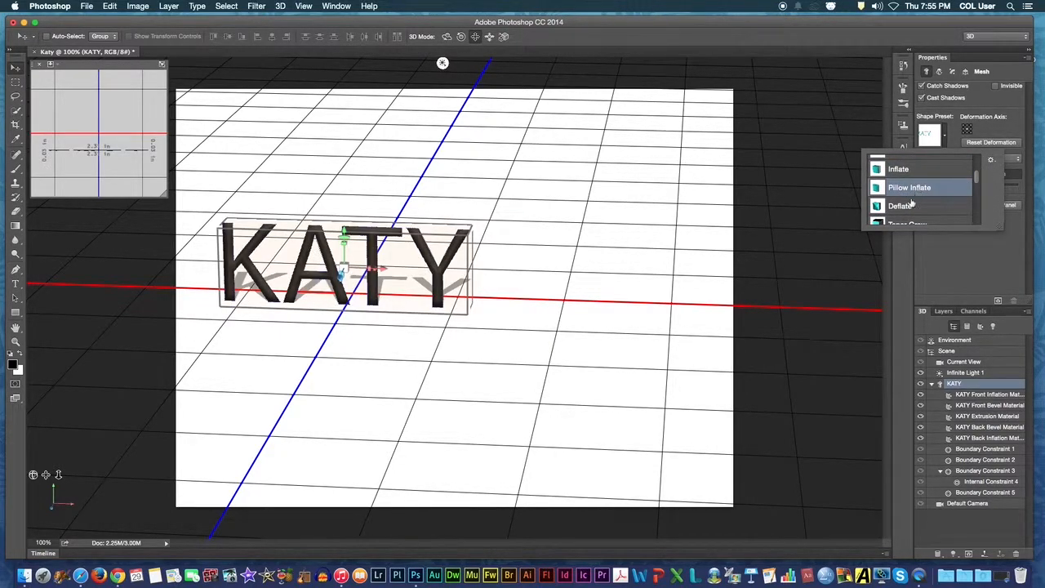
left_click(908, 206)
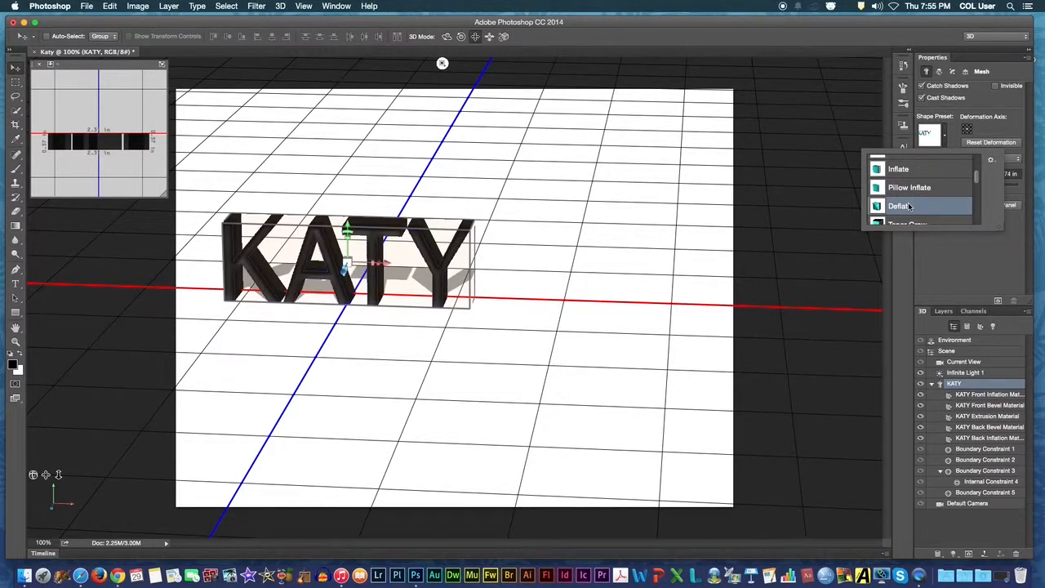
scroll(909, 206, "down", 5)
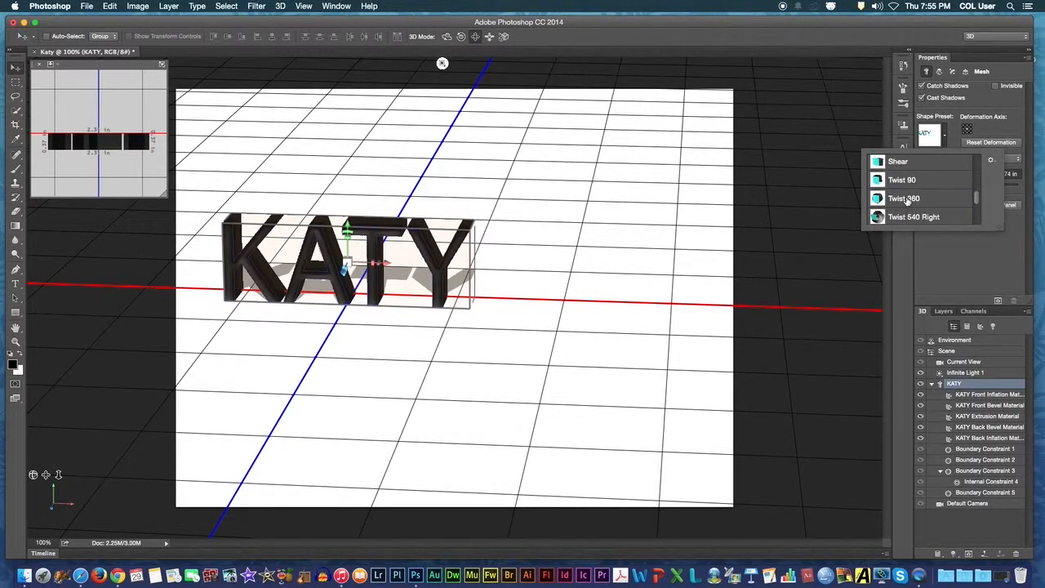
left_click(906, 183)
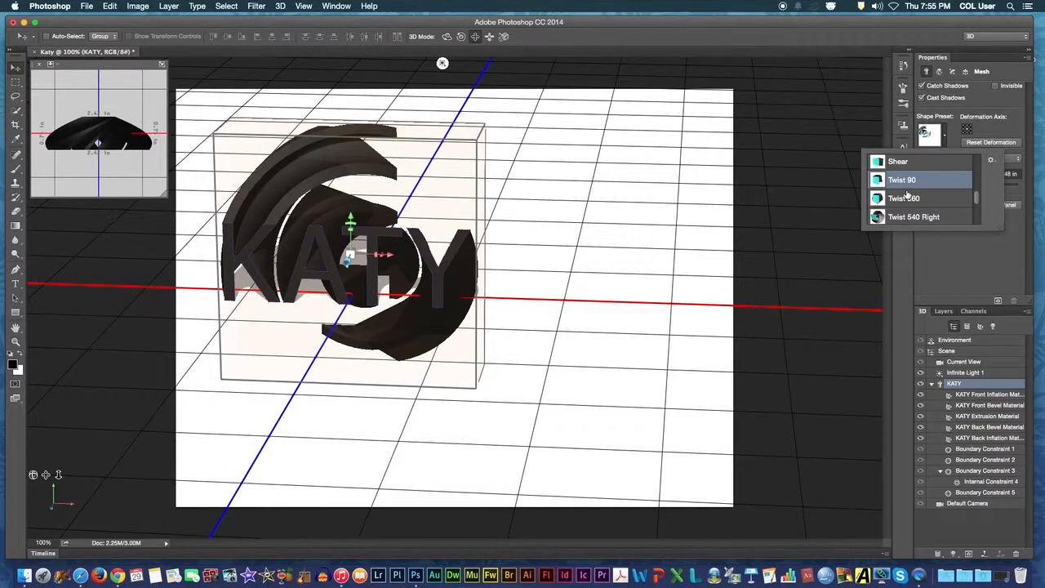
left_click(906, 200)
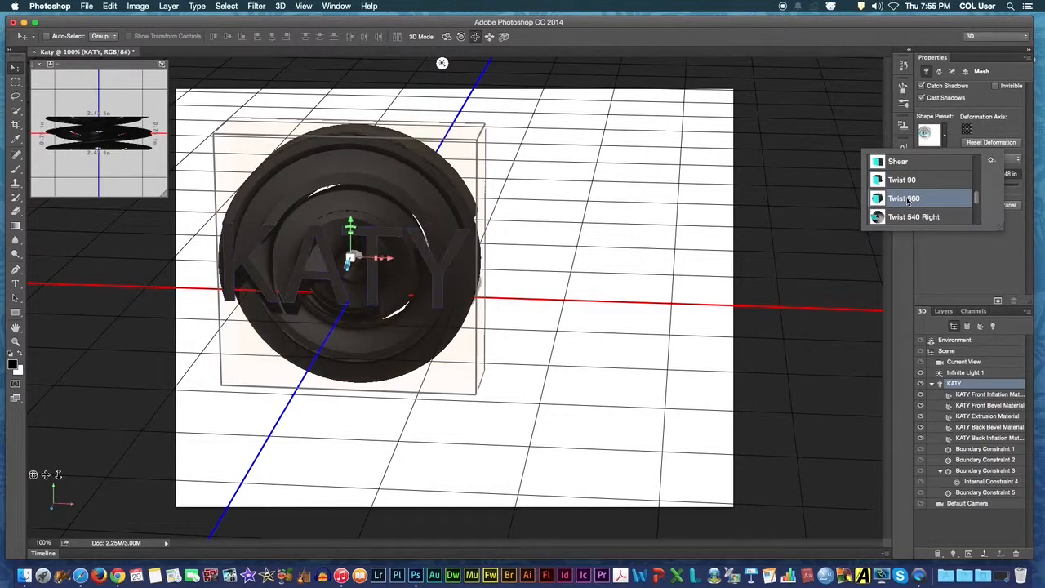
left_click(908, 165)
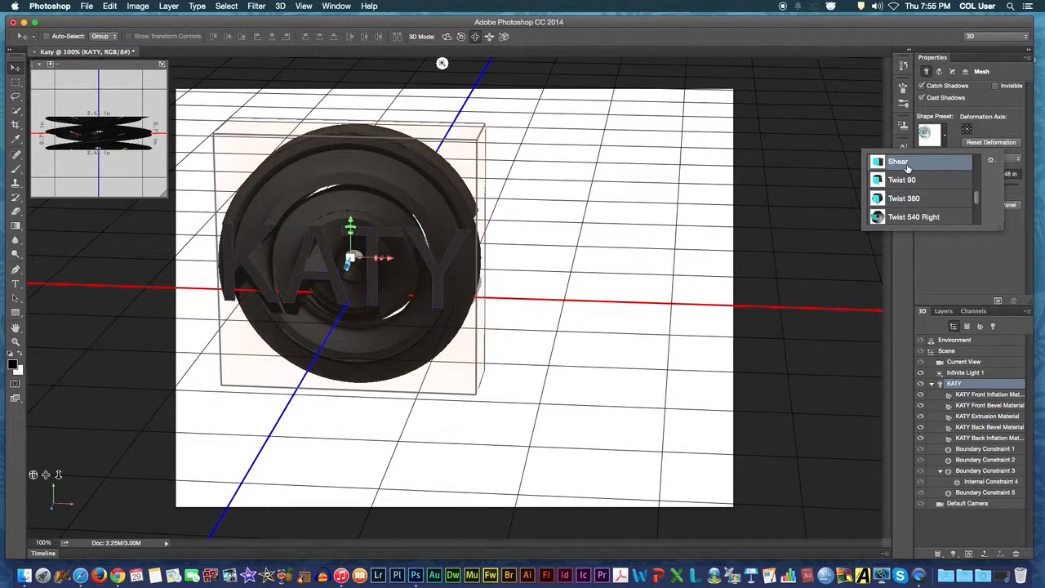
- Apply the Extrude shape preset to the 3D text and set its extrusion depth to 1.542 in
scroll(913, 178, "up", 10)
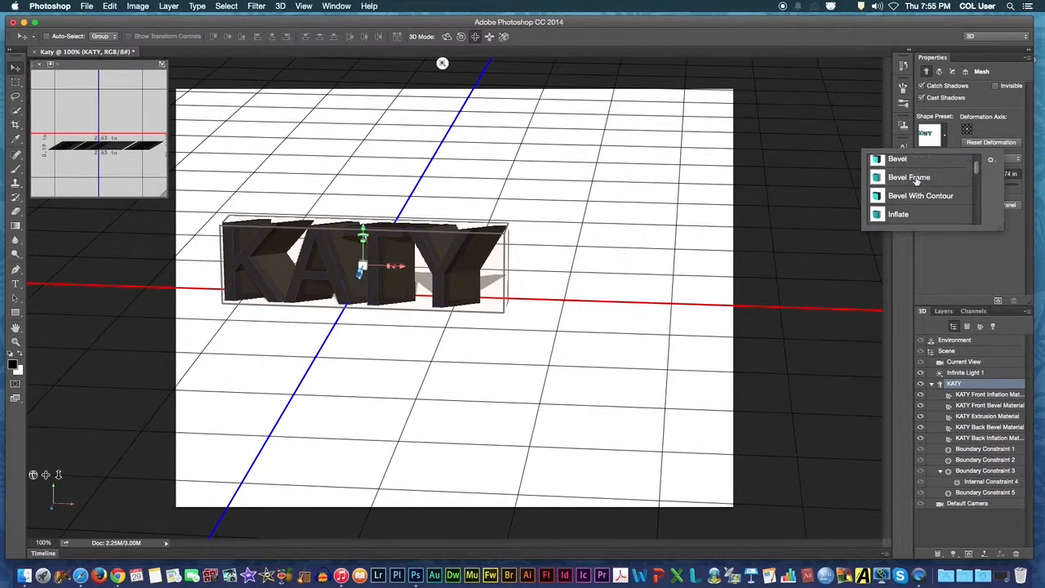
left_click(910, 168)
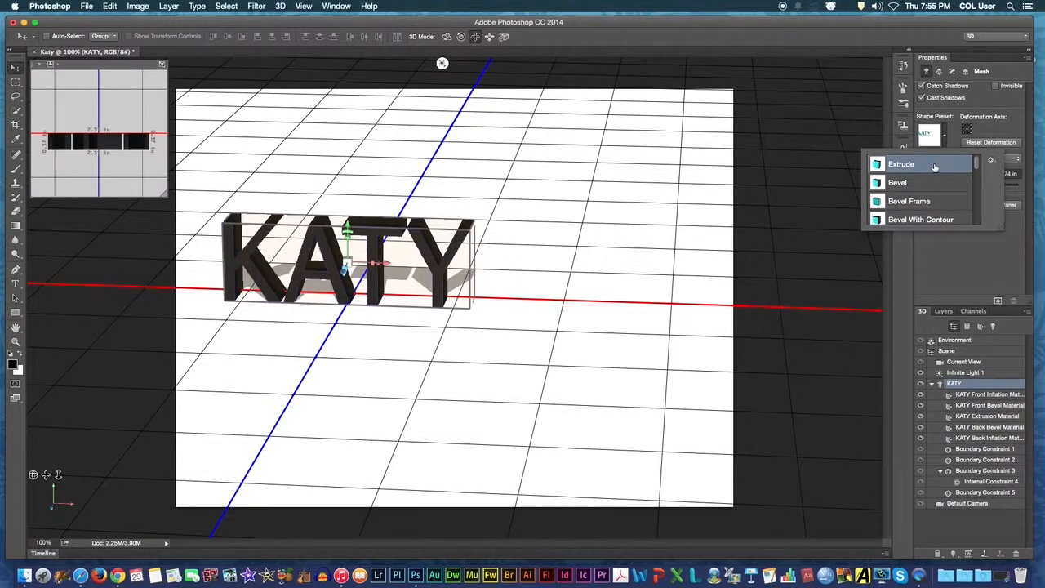
left_click(1008, 153)
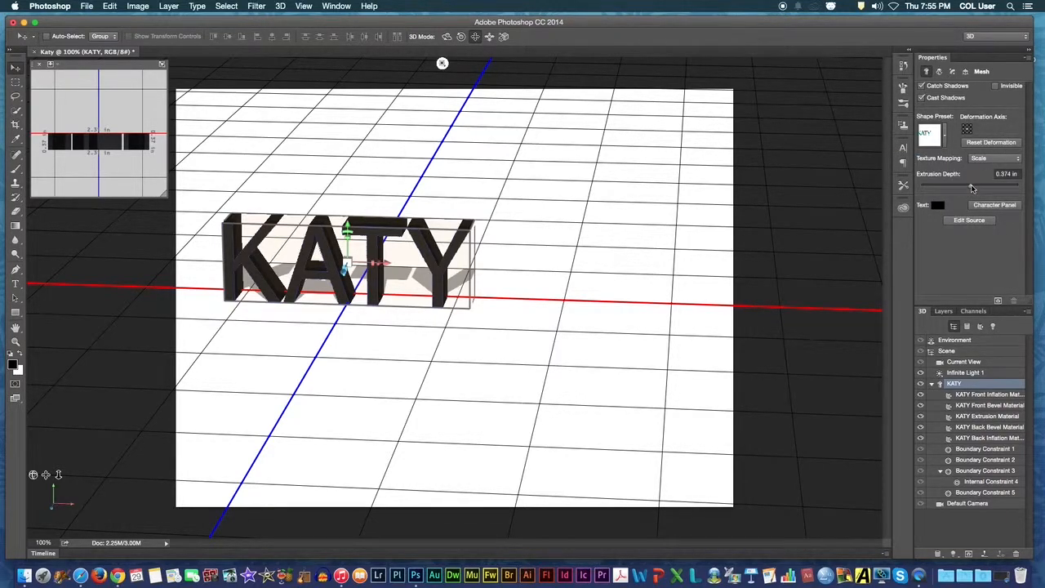
mouse_move(971, 189)
left_mouse_down()
mouse_move(961, 187)
mouse_move(987, 187)
mouse_move(974, 188)
left_mouse_up()
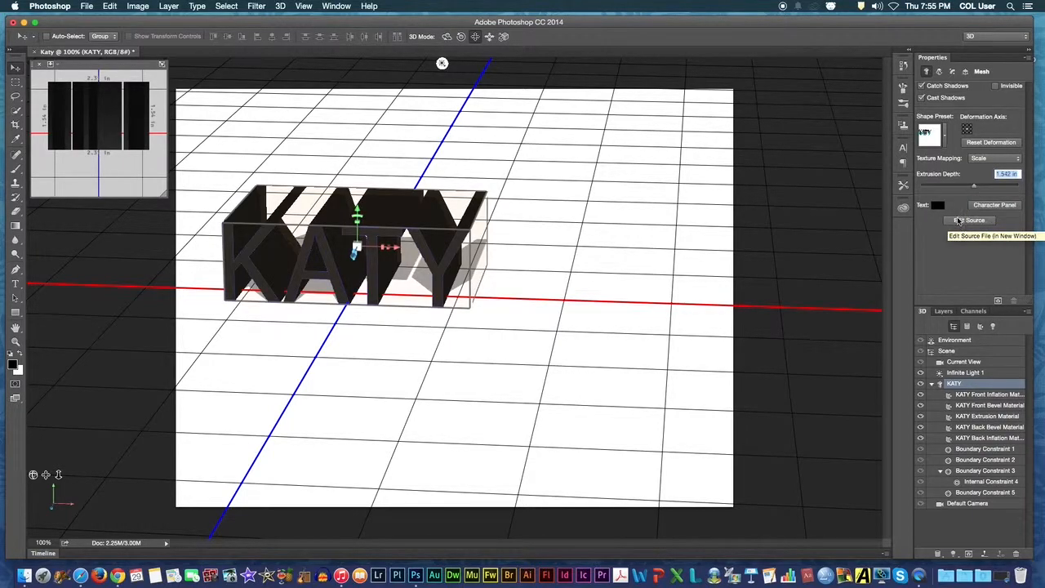
- Change the 3D text color to a bright magenta with a hue of 309°
left_click(939, 206)
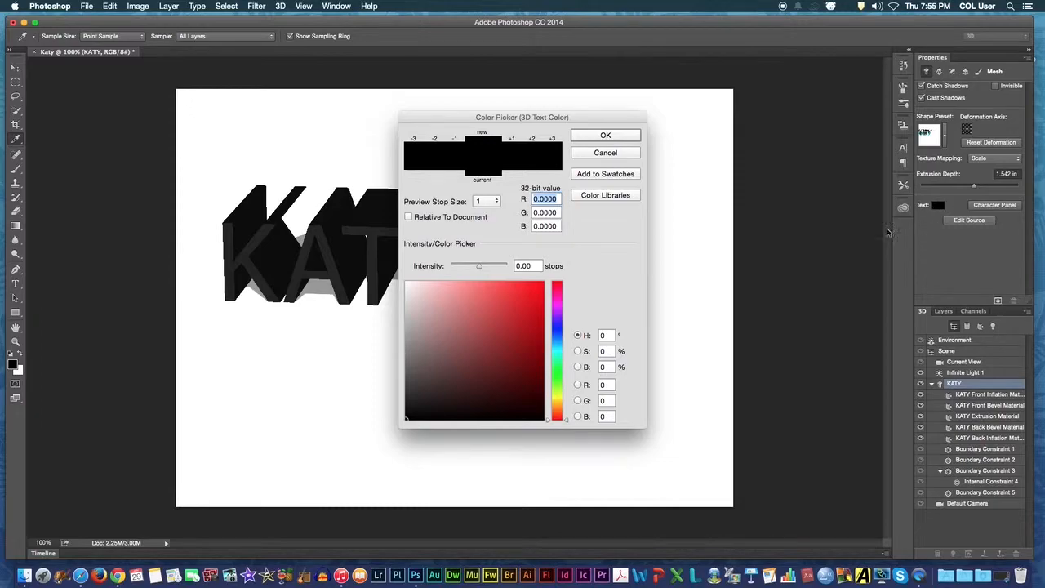
left_click(558, 301)
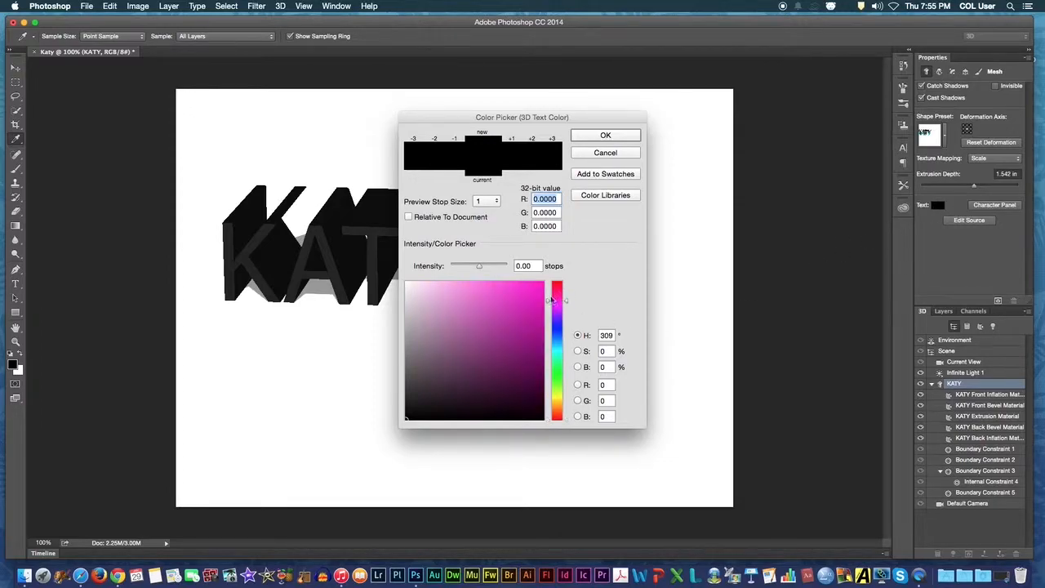
left_click(533, 299)
left_click(605, 136)
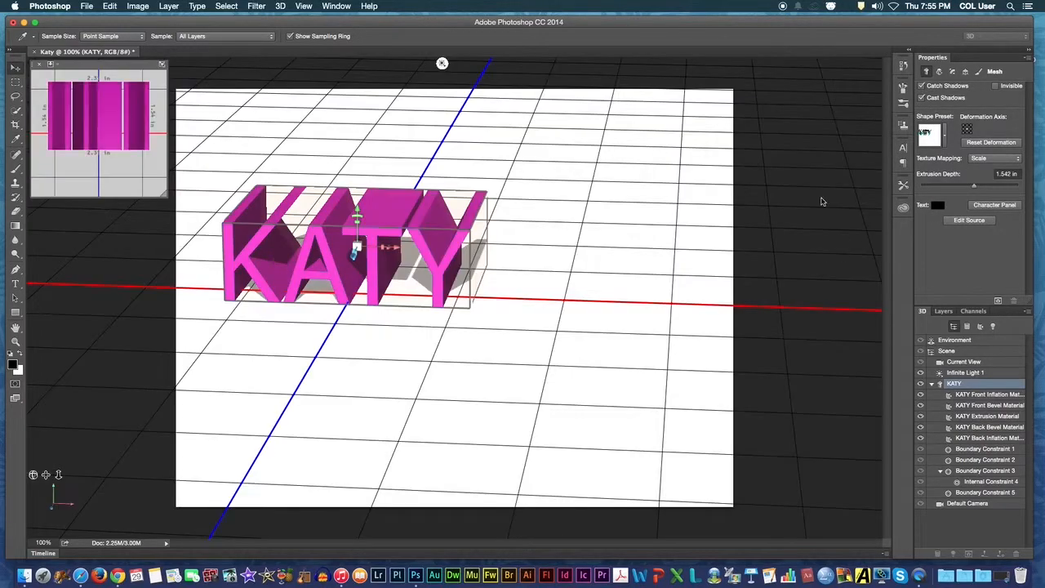
- Change the 3D text's font to Myanmar MN Bold and reselect its mesh in the scene
left_click(990, 209)
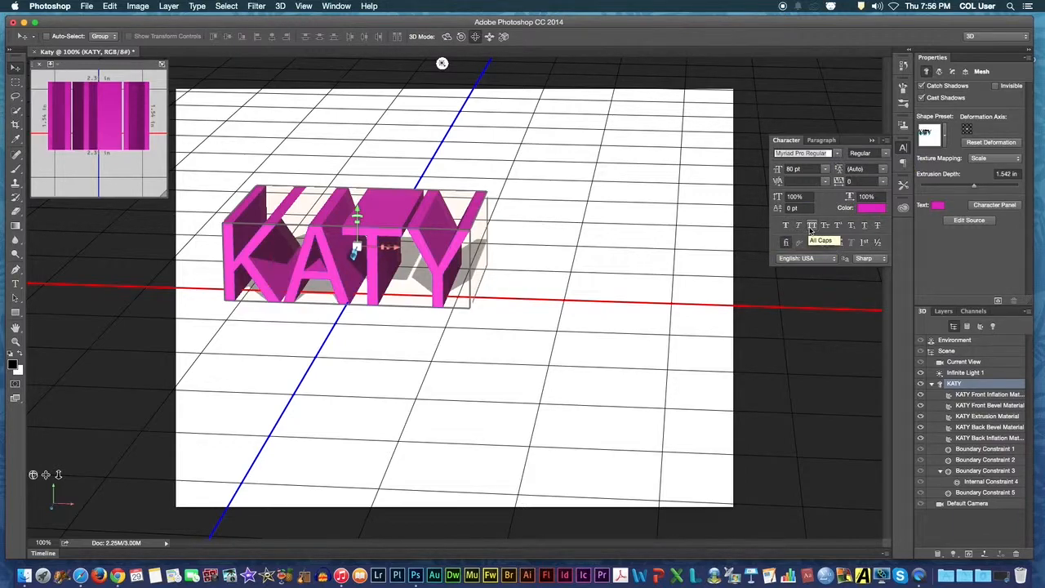
left_click(836, 154)
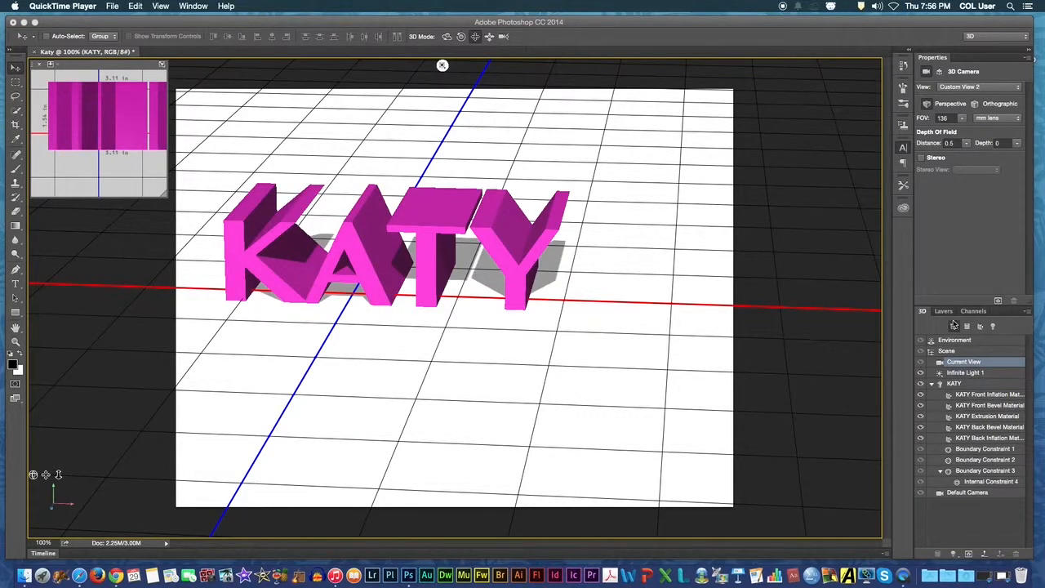
left_click(966, 383)
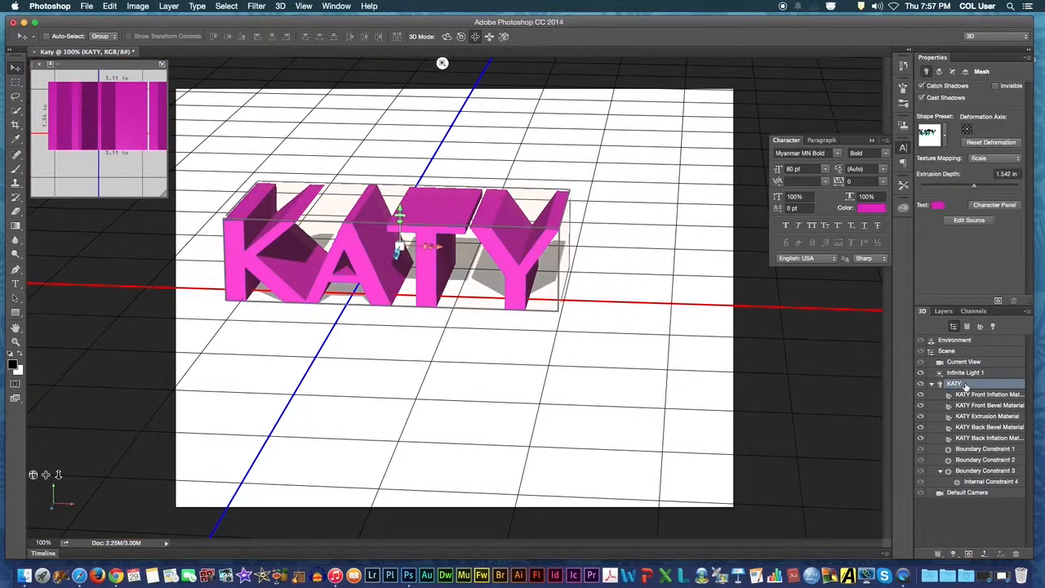
- Display the text mesh's deform settings and reduce the extrusion depth to 1.448 in
left_click(940, 73)
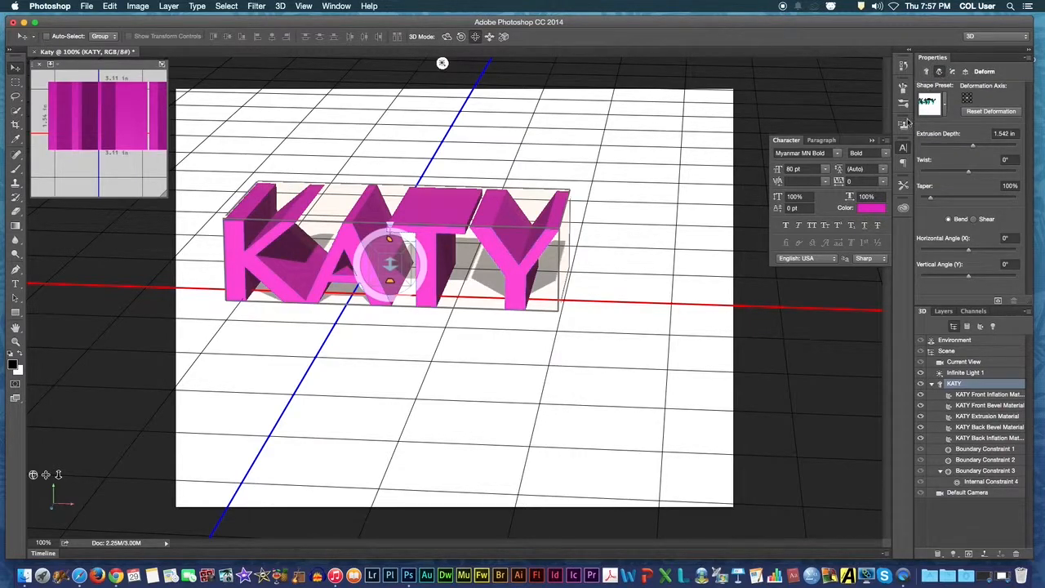
left_click(872, 141)
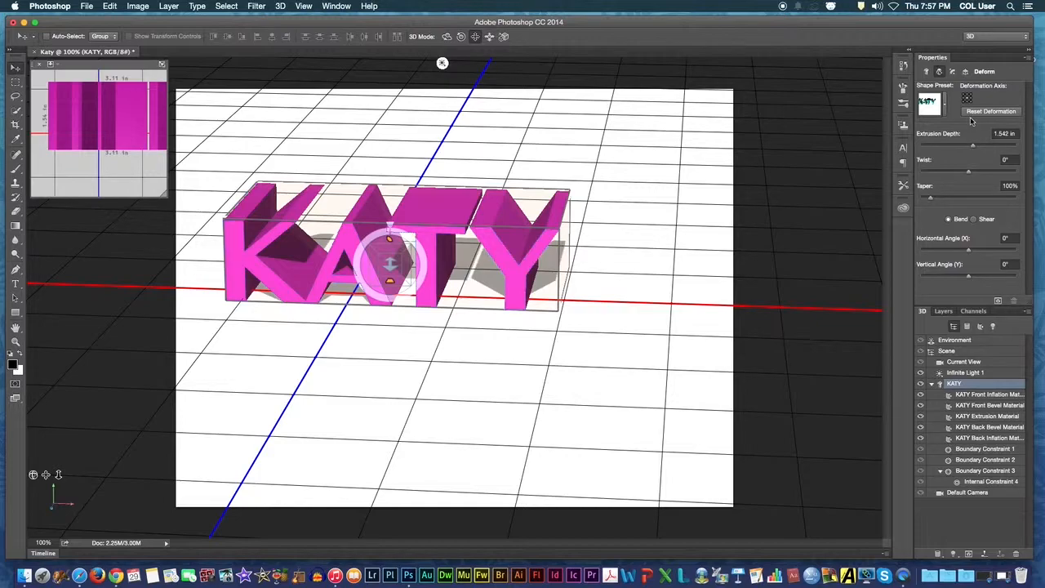
mouse_move(974, 149)
left_mouse_down()
mouse_move(957, 147)
mouse_move(973, 148)
left_mouse_up()
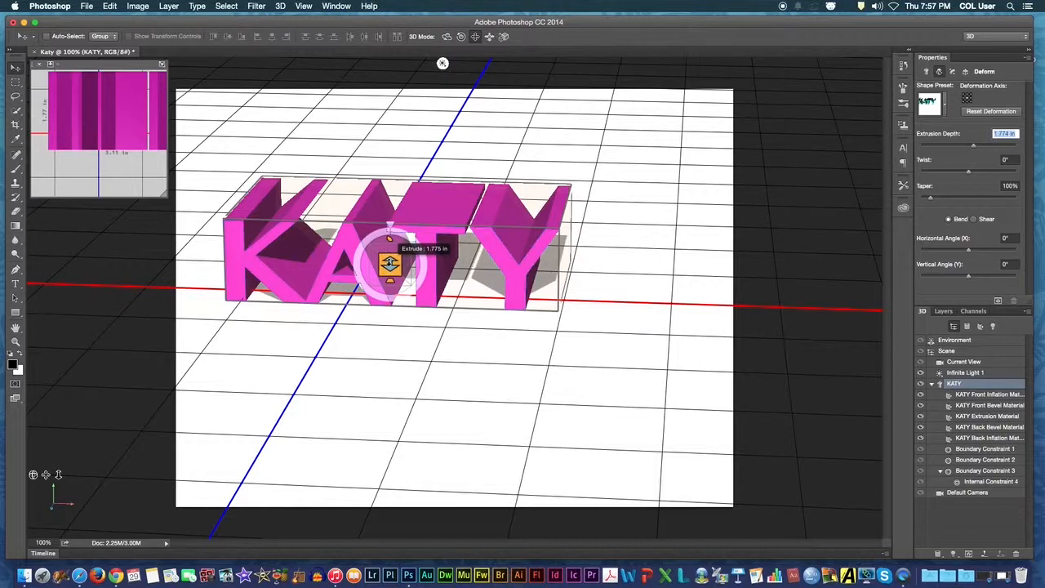
mouse_move(389, 262)
left_mouse_down()
mouse_move(392, 230)
mouse_move(381, 308)
mouse_move(393, 262)
left_mouse_up()
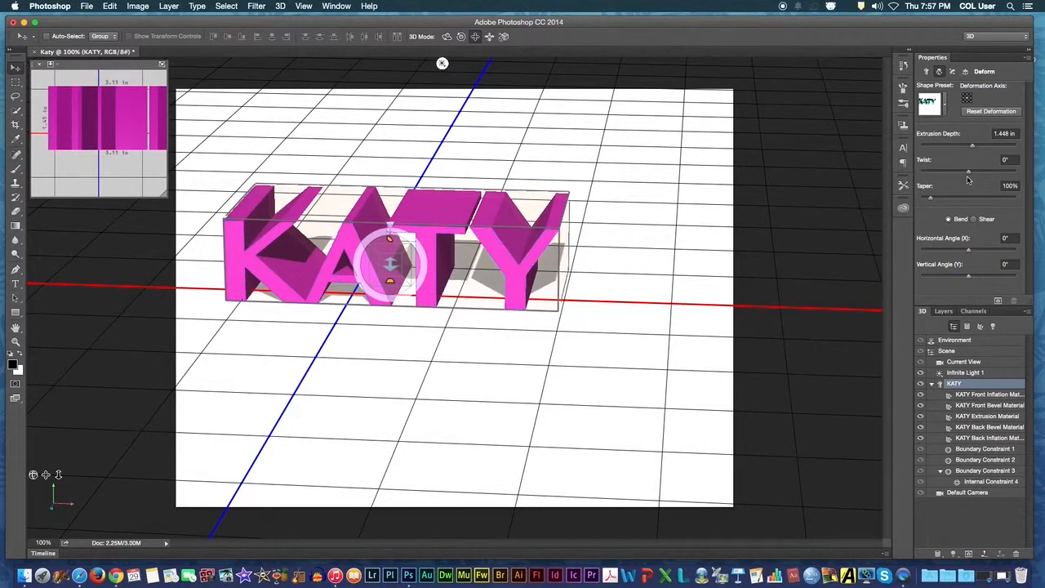
- Try twisting the extrusion, keep the twist at 0°, and set the taper to 105%
left_click_drag(971, 173, 969, 171)
mouse_move(388, 225)
left_mouse_down()
mouse_move(408, 238)
mouse_move(392, 226)
mouse_move(365, 231)
mouse_move(390, 229)
left_mouse_up()
mouse_move(931, 200)
left_mouse_down()
mouse_move(944, 197)
mouse_move(918, 196)
mouse_move(931, 197)
left_mouse_up()
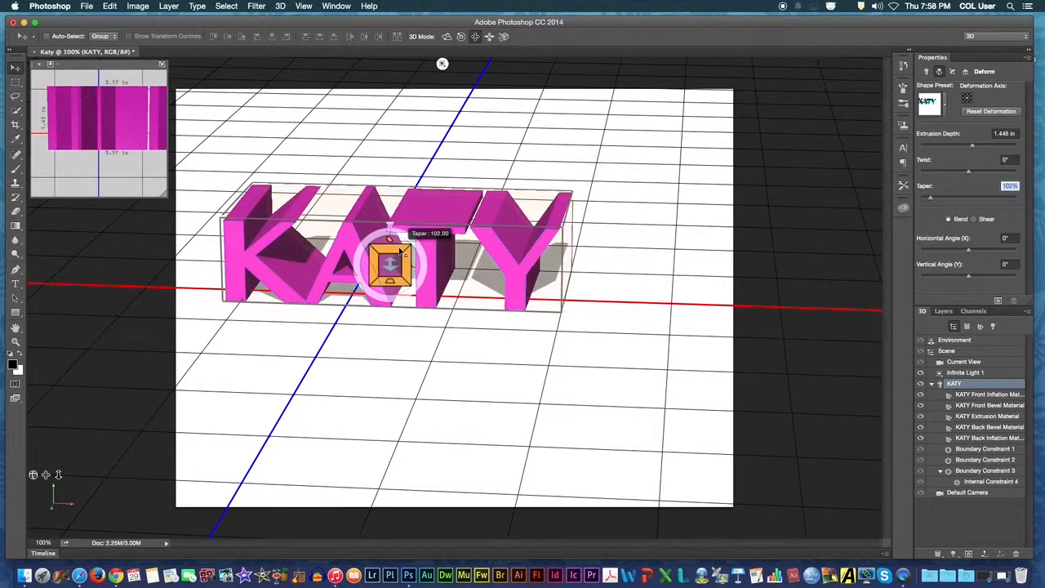
left_click_drag(399, 248, 414, 276)
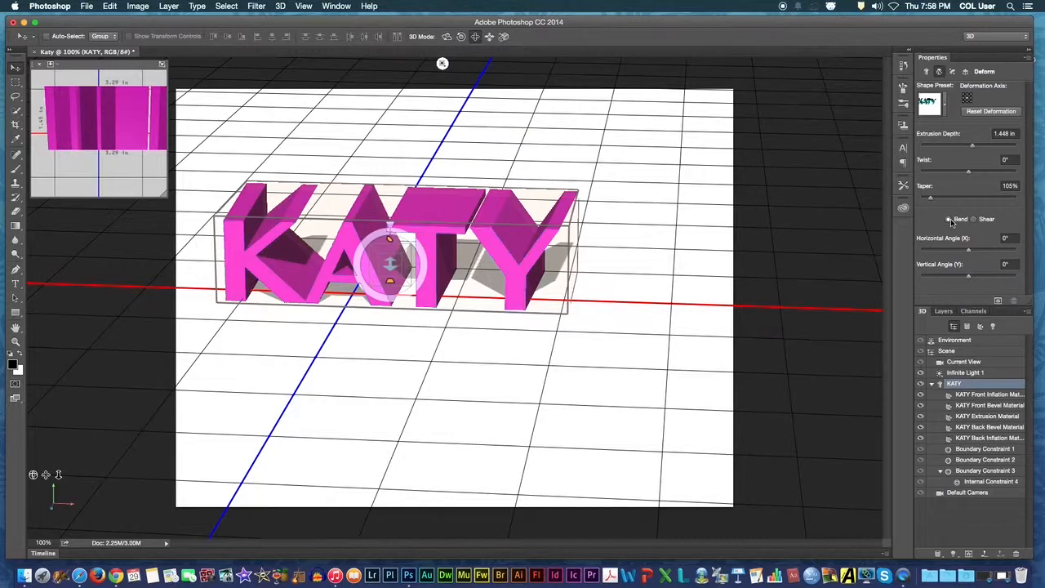
- Try bending the extrusion along its horizontal and vertical angles, including -70° horizontally, and return both angles to 0°
left_click_drag(970, 254, 961, 251)
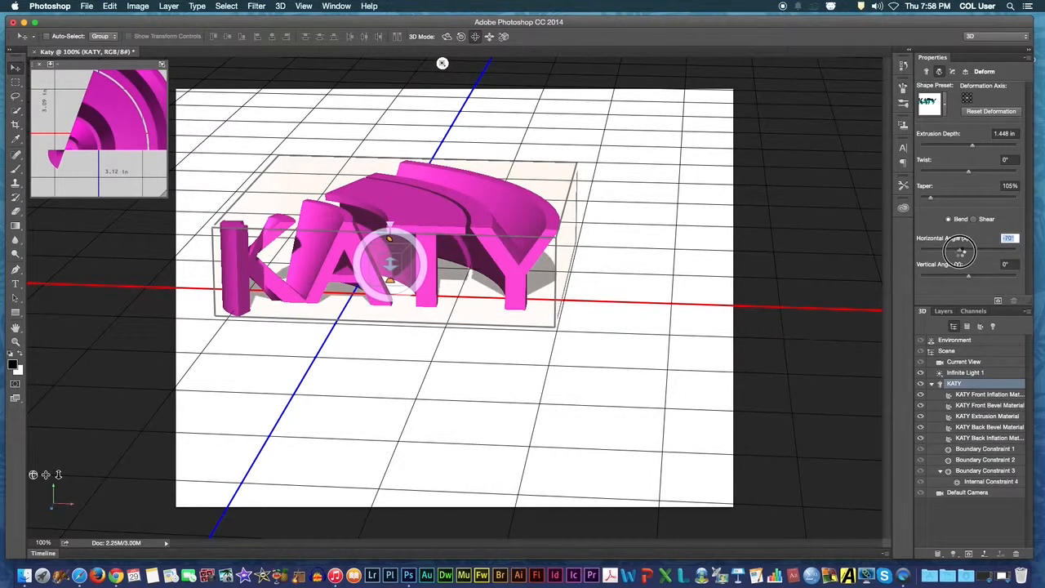
left_click_drag(960, 252, 970, 255)
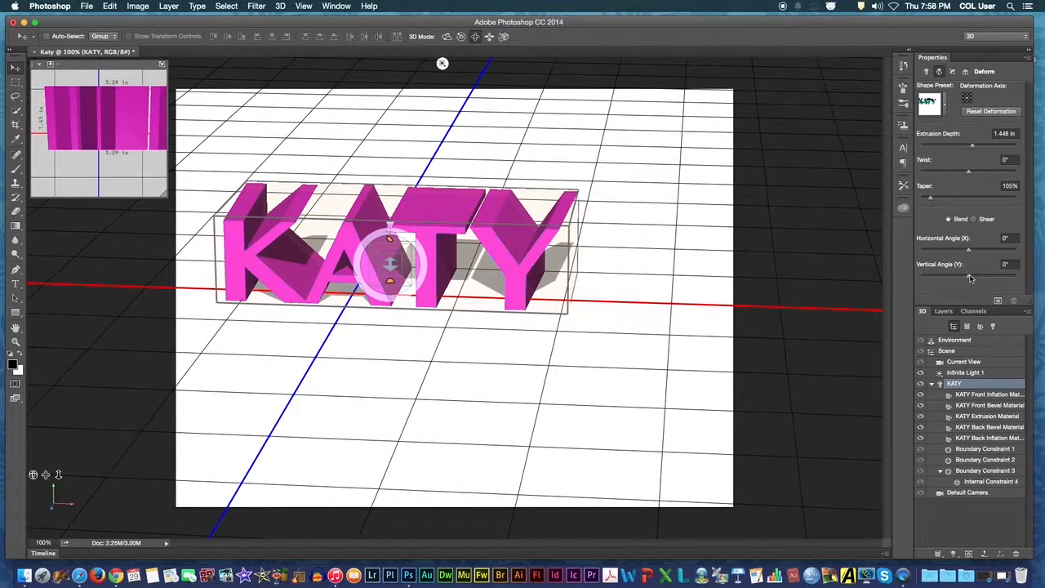
mouse_move(968, 276)
left_mouse_down()
mouse_move(955, 279)
mouse_move(980, 278)
mouse_move(970, 280)
left_mouse_up()
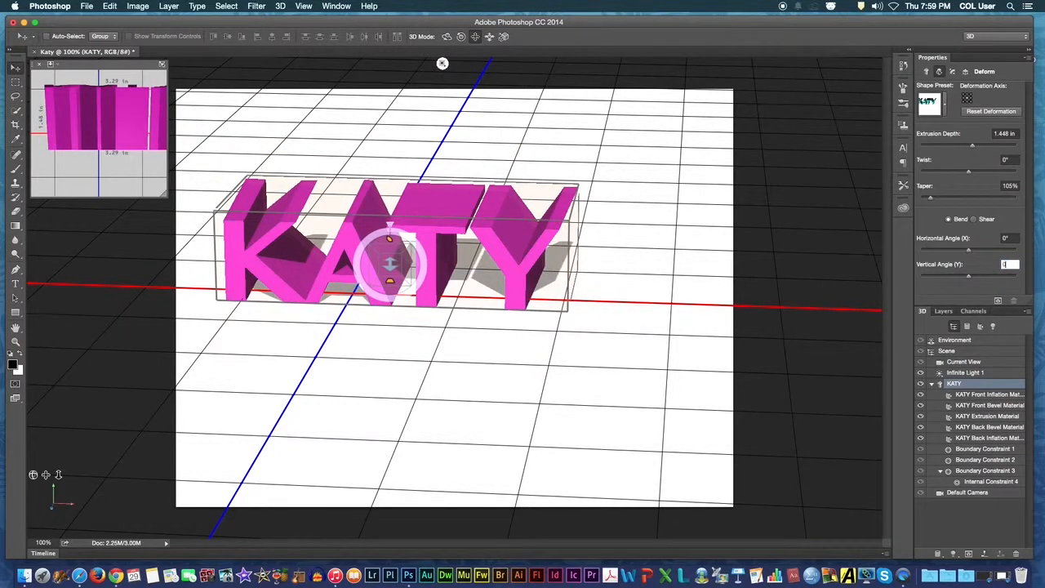
key("Return")
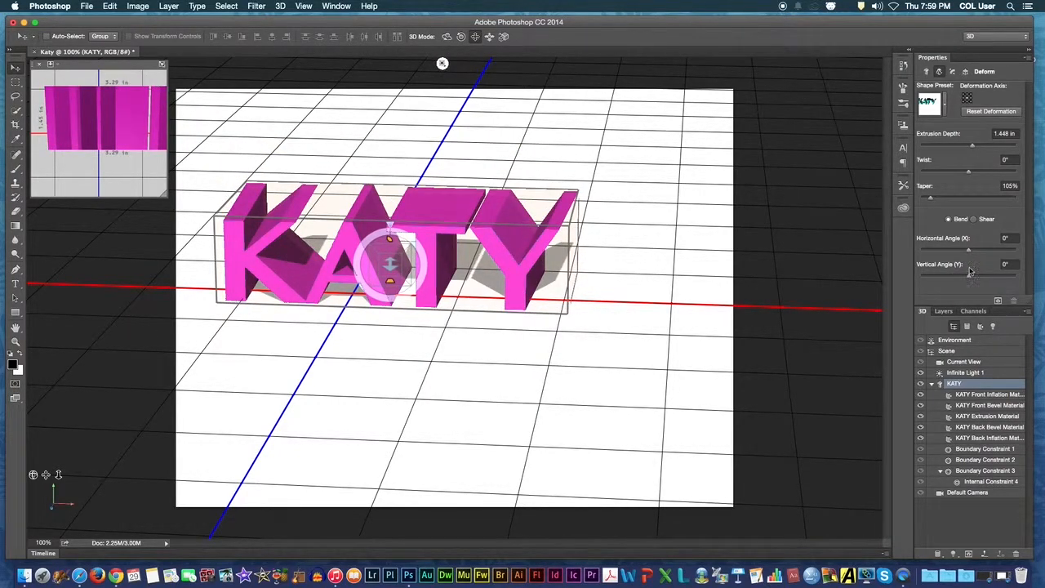
- Try the Shear deformation with different horizontal and vertical angles and return both angles to 0°
left_click(974, 219)
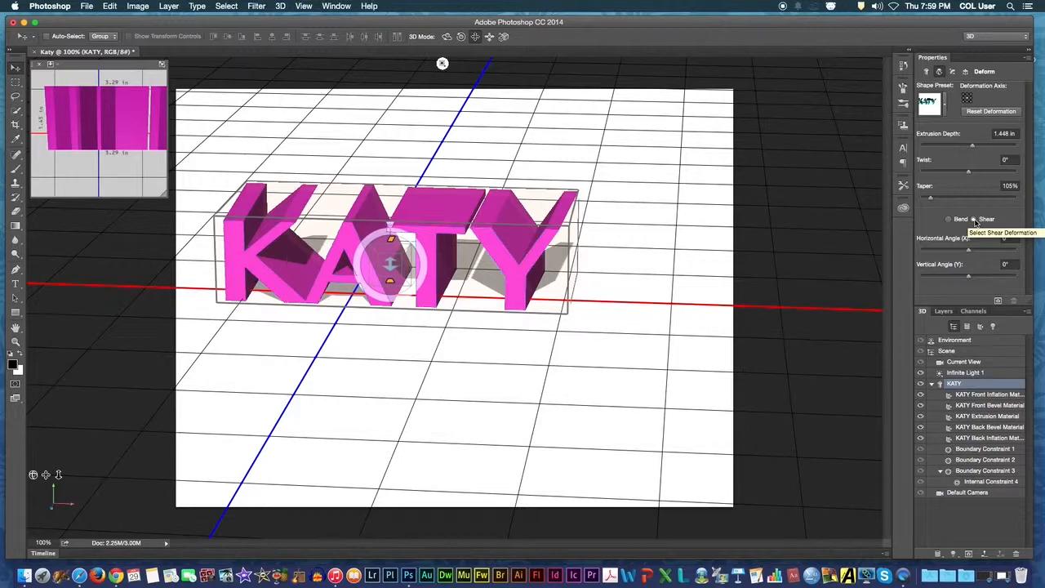
left_click(970, 254)
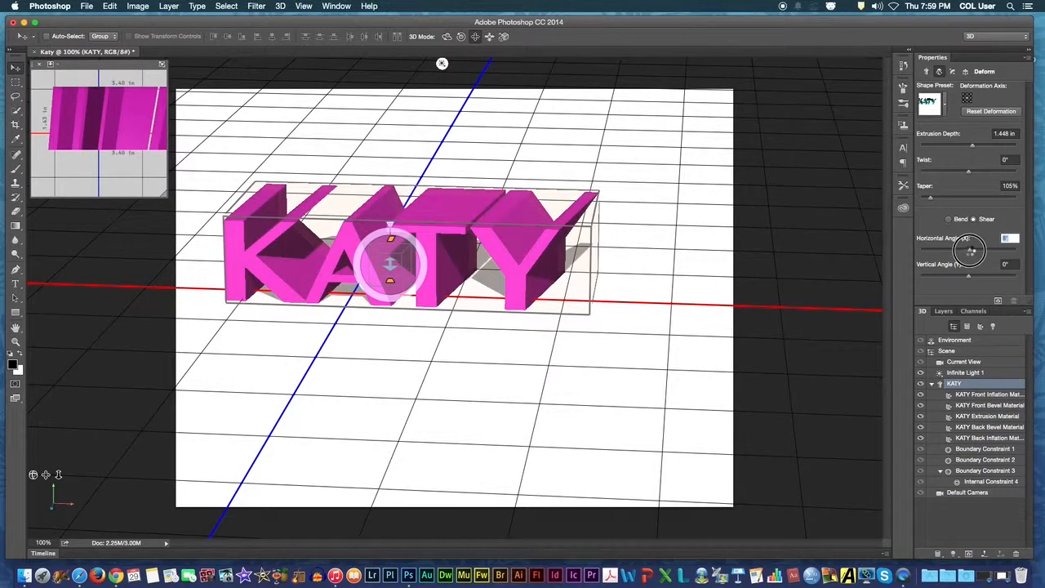
left_click_drag(970, 251, 969, 272)
type("0")
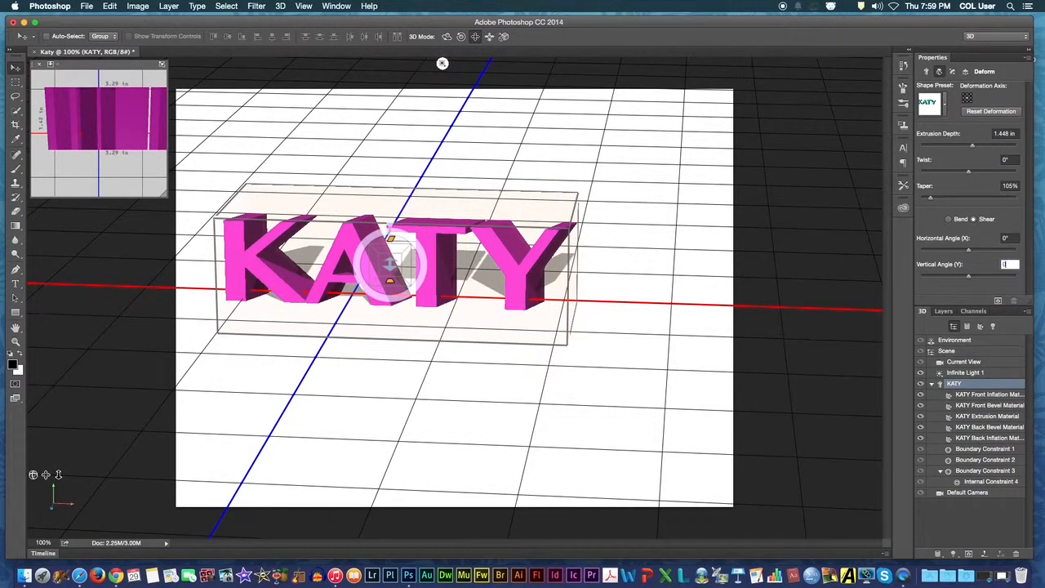
key("Return")
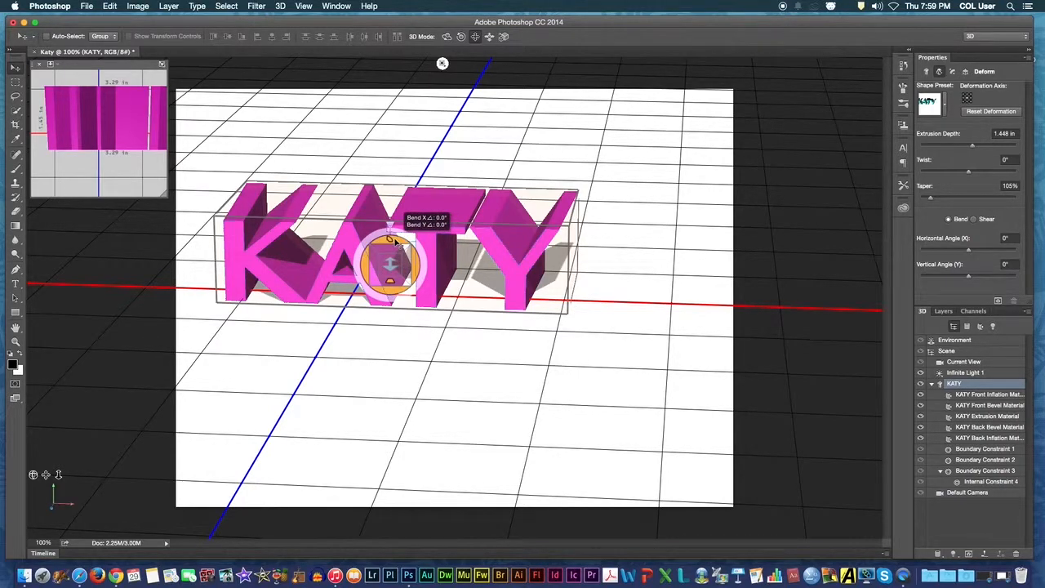
- Bend the extrusion to 12° horizontal and -8° vertical, and switch it to Shear with angles of 15° and 1°
mouse_move(393, 241)
left_mouse_down()
mouse_move(376, 190)
mouse_move(394, 309)
mouse_move(406, 248)
left_mouse_up()
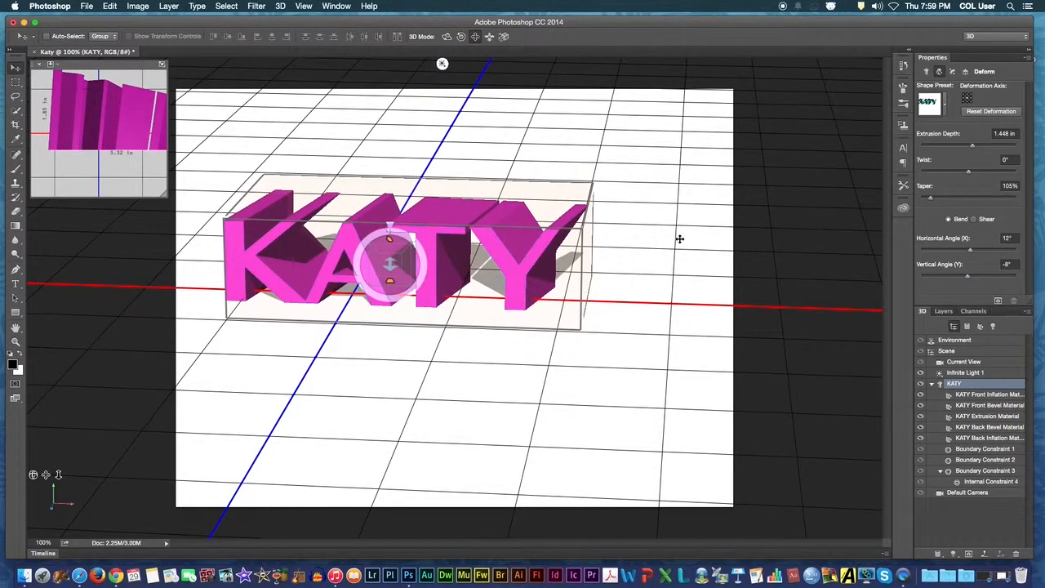
left_click(972, 219)
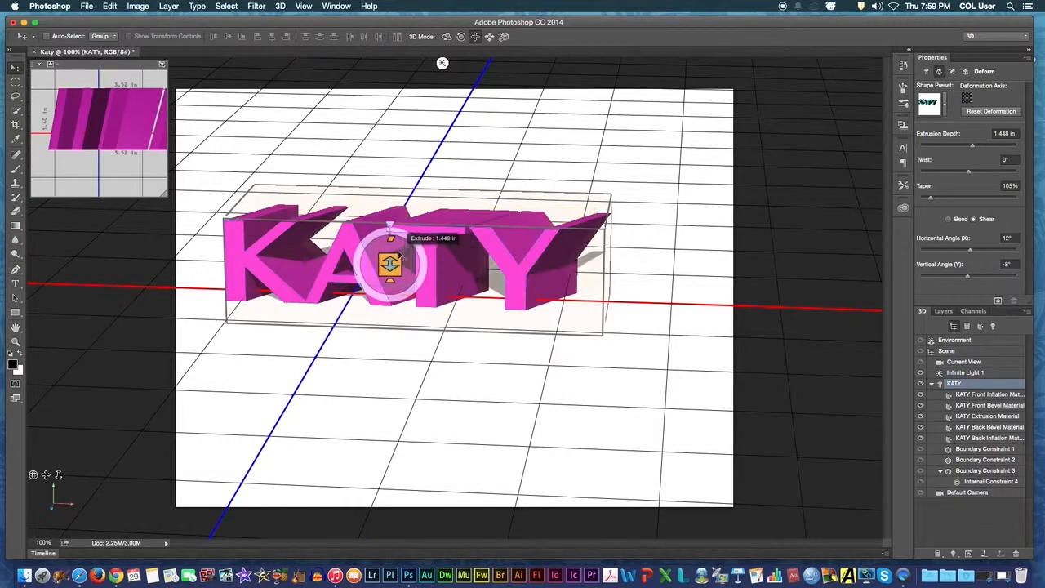
mouse_move(392, 239)
left_mouse_down()
mouse_move(404, 243)
mouse_move(391, 236)
left_mouse_up()
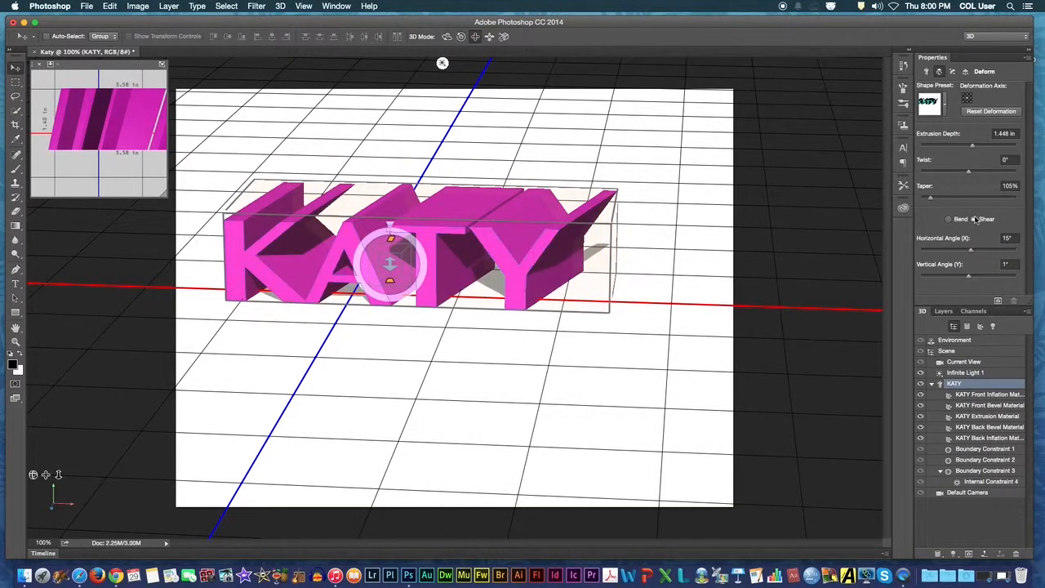
- Display the 3D text's cap settings and keep Front as the affected side
left_click(953, 73)
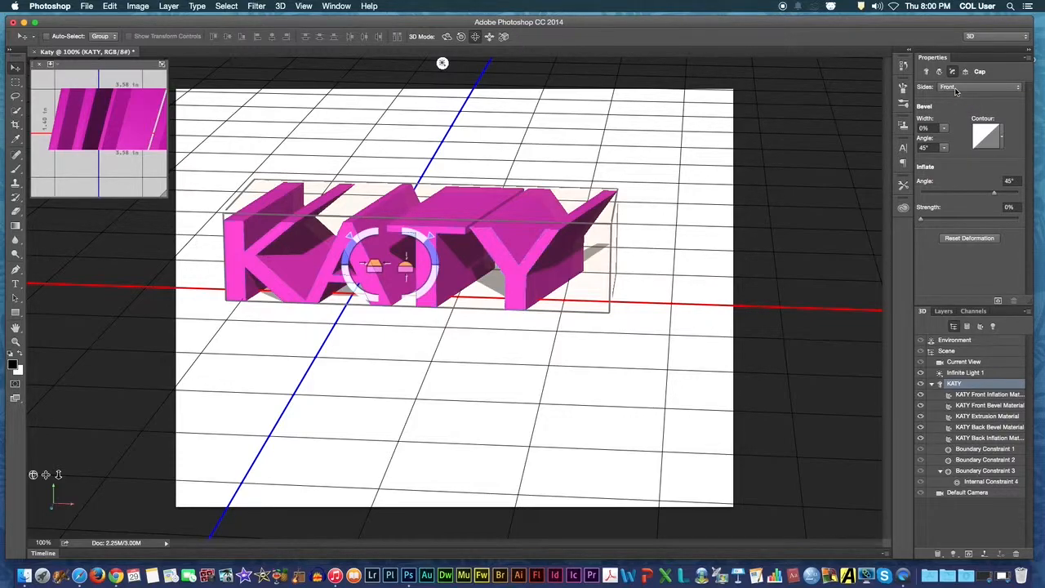
left_click(956, 89)
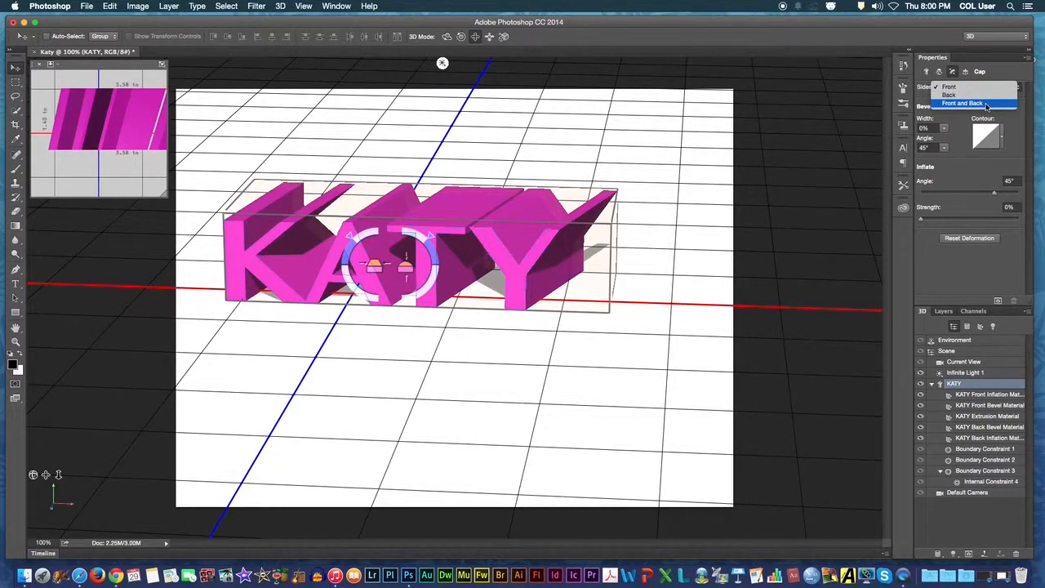
left_click(980, 88)
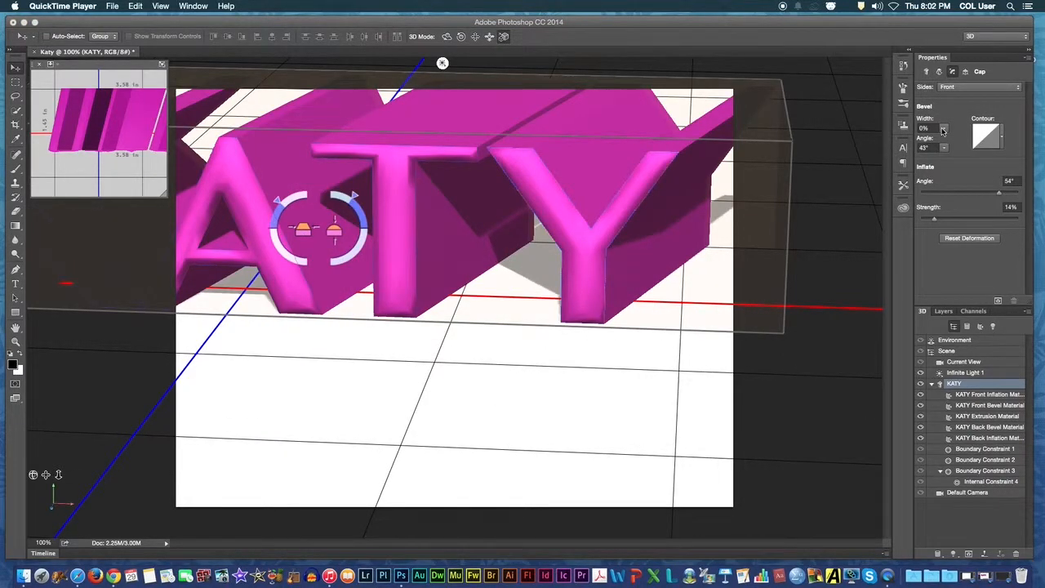
- Set the front cap's bevel width to 30%
left_click(943, 130)
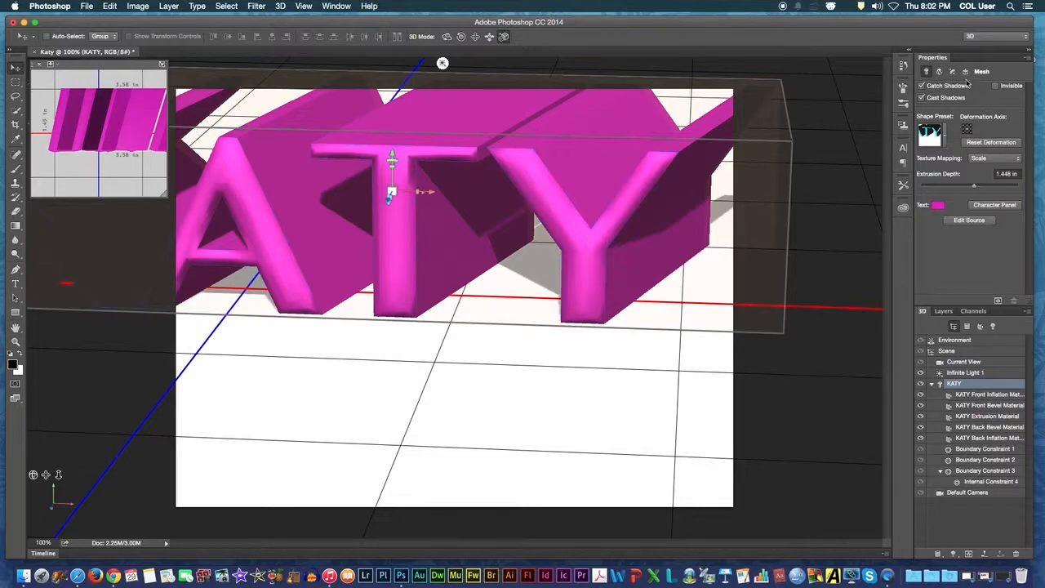
left_click(952, 72)
left_click(943, 130)
left_click_drag(947, 143, 961, 141)
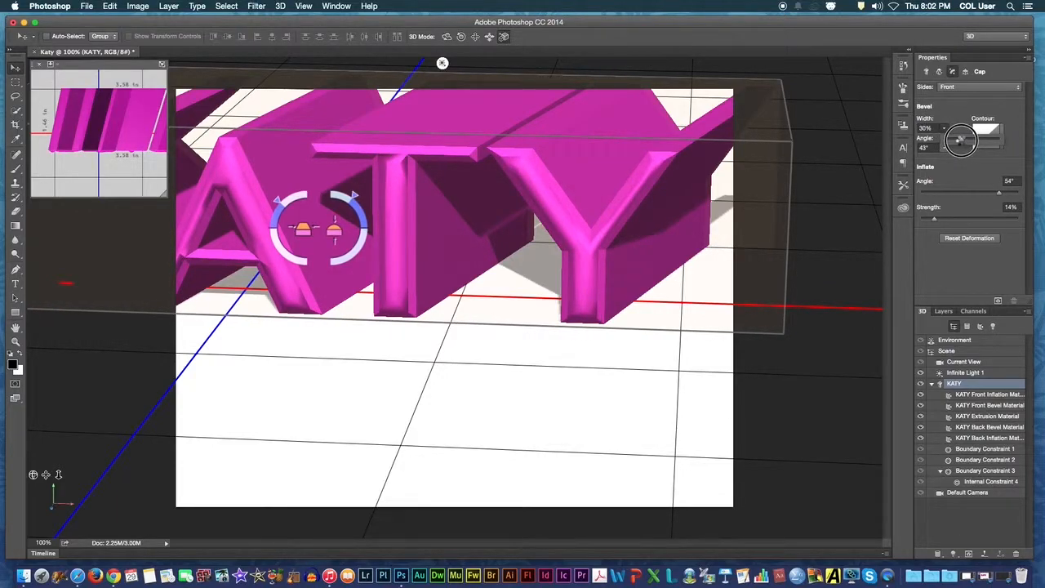
left_click(999, 115)
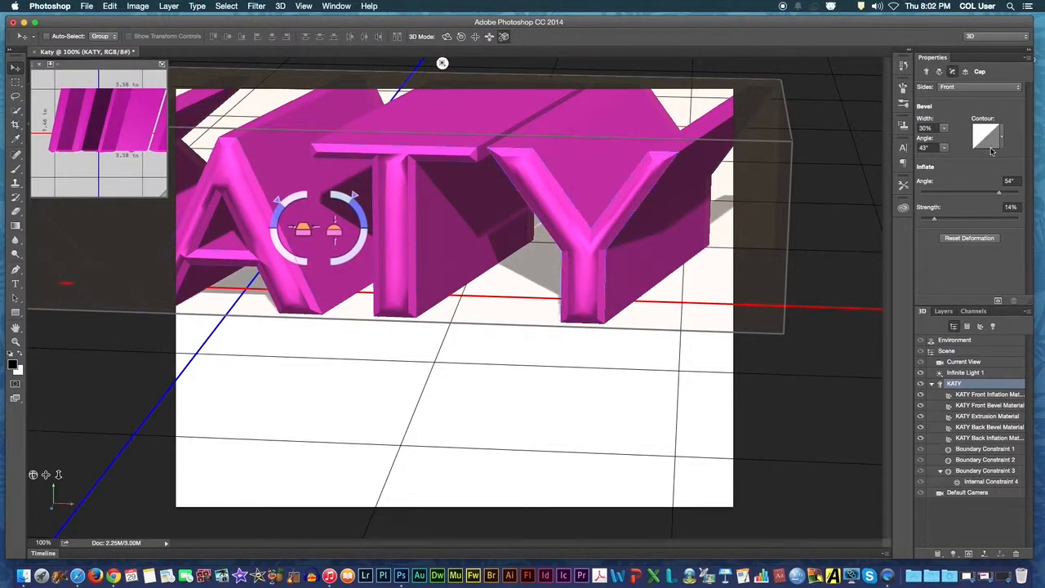
- Try several bevel contours on the front cap, apply the Cone contour, and set the bevel angle to 15°
left_click(1003, 141)
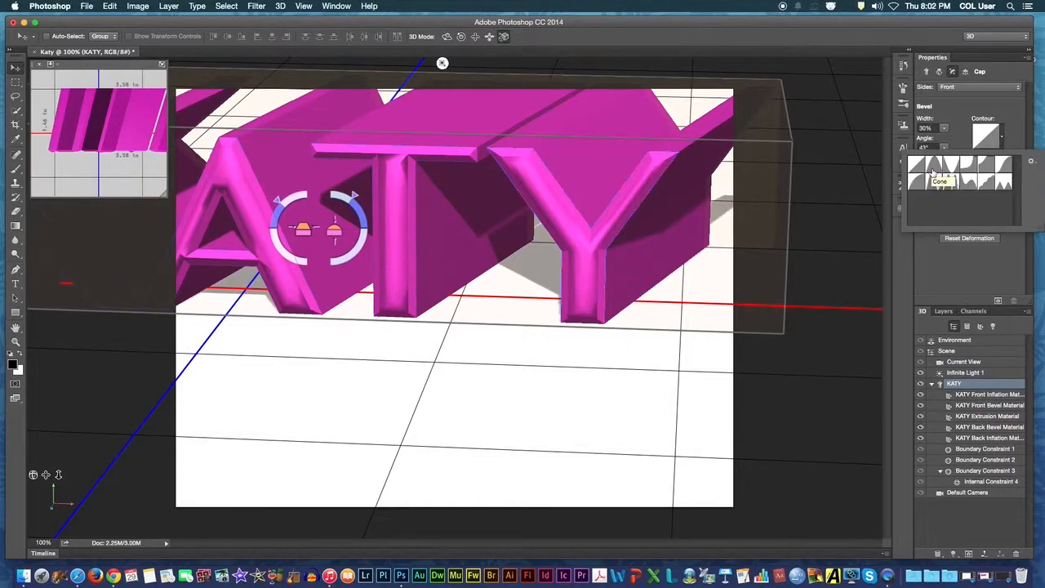
left_click(940, 167)
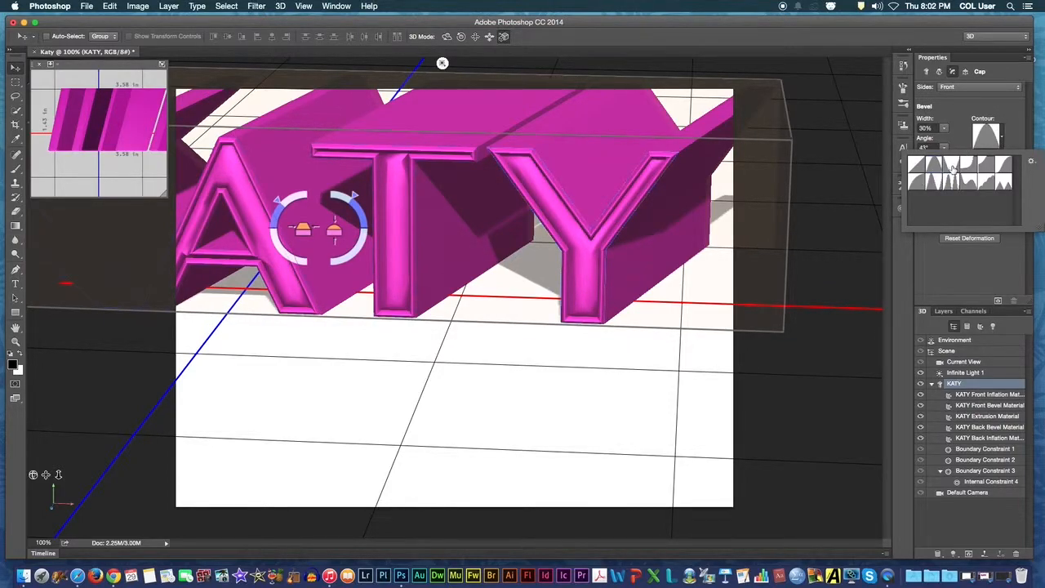
left_click(970, 168)
left_click(984, 166)
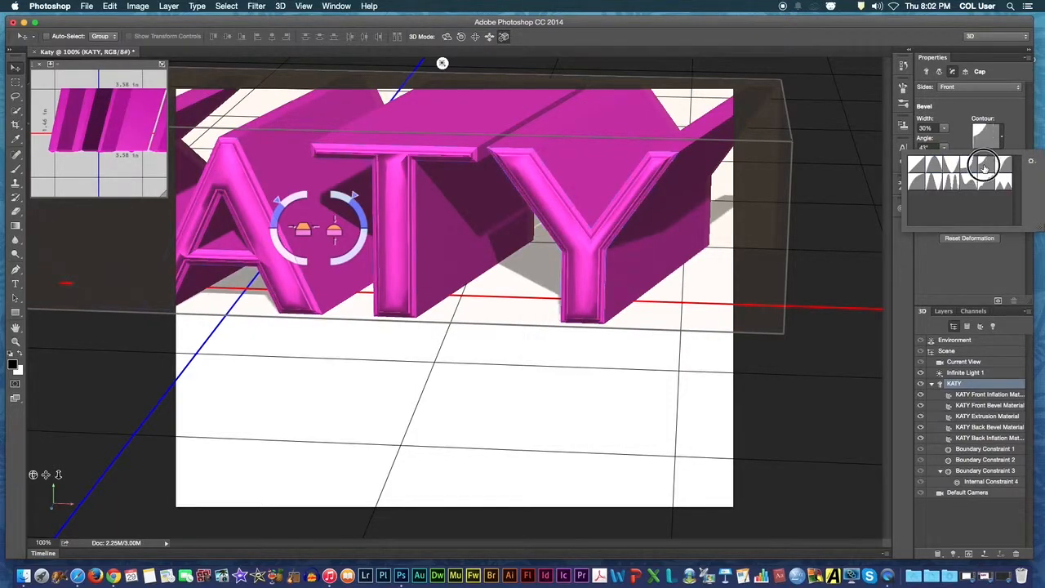
left_click(990, 183)
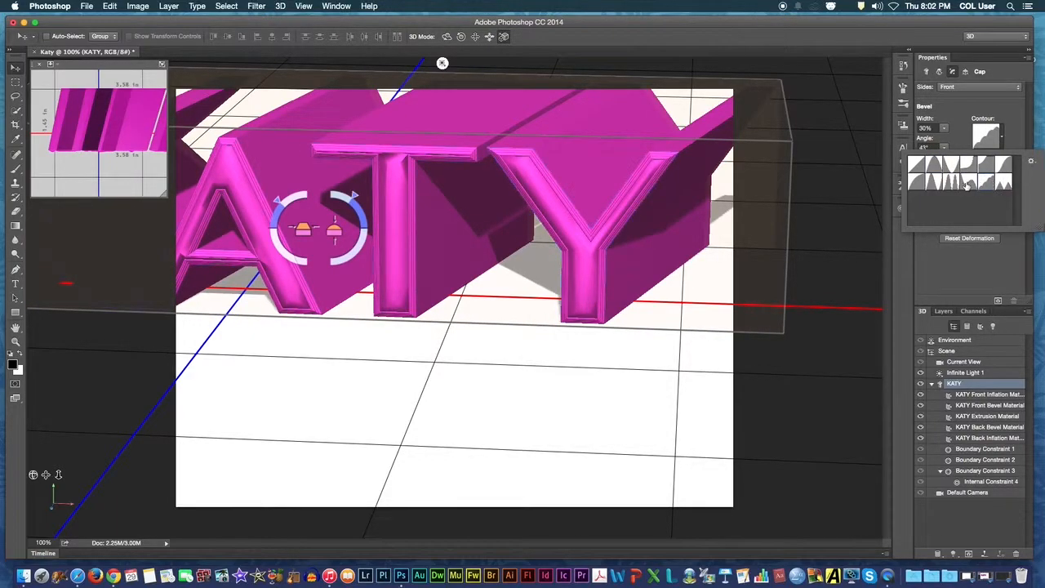
left_click(942, 168)
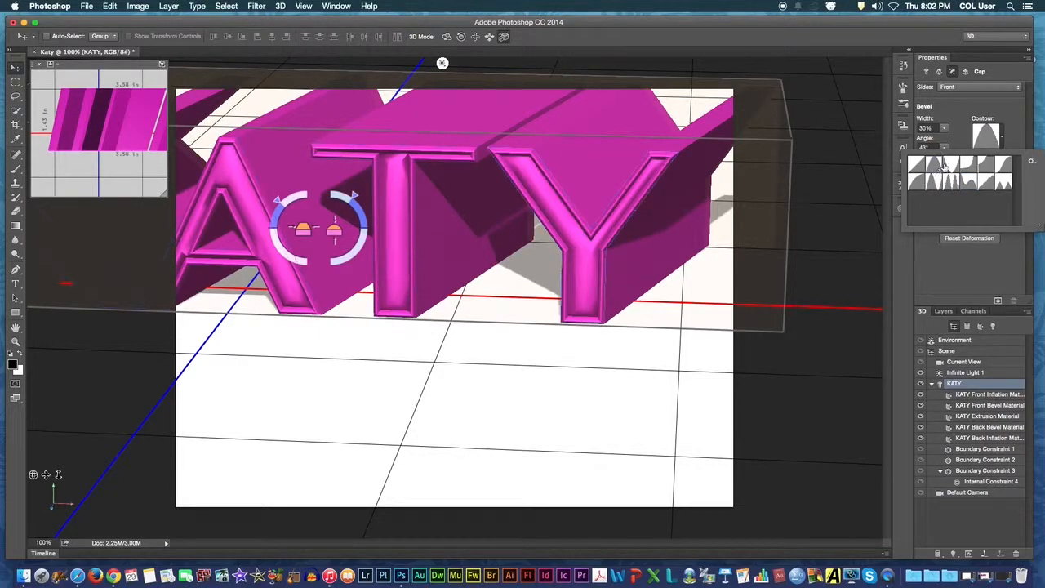
left_click(1002, 140)
left_click(945, 148)
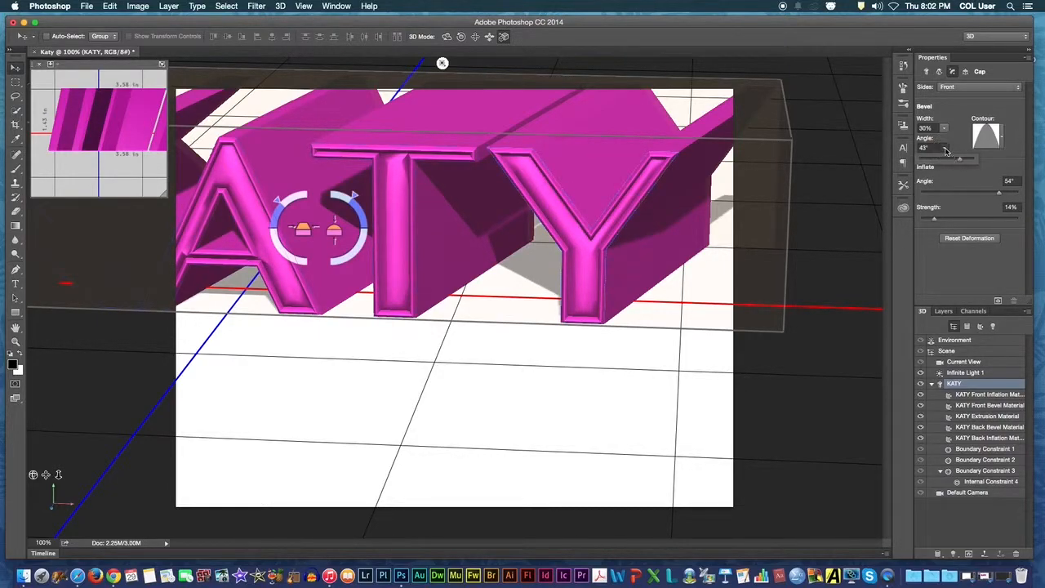
left_click_drag(959, 161, 951, 162)
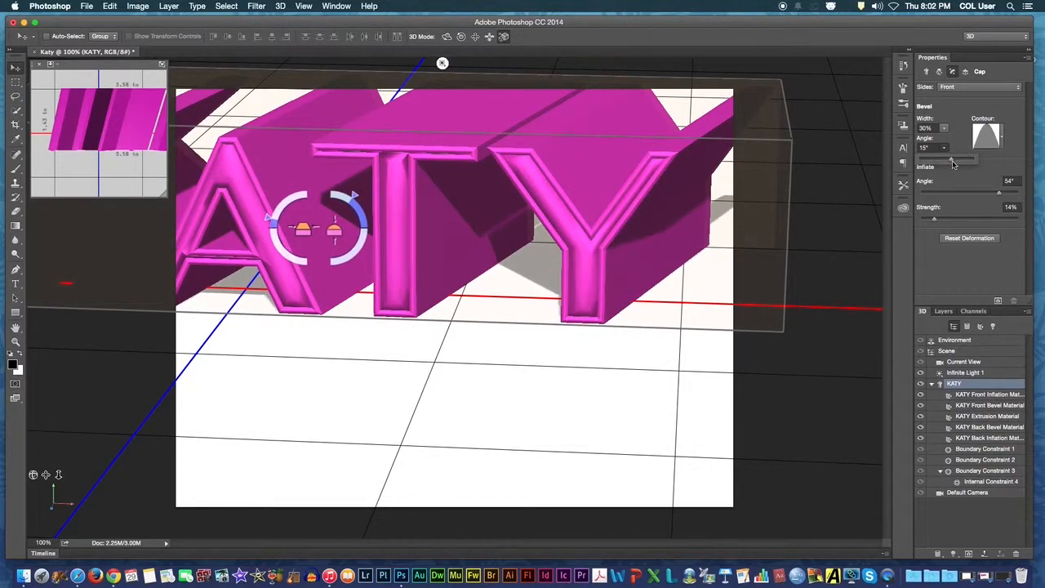
- Set the front cap's inflate angle to 29° and its strength to 1%
left_click(994, 188)
mouse_move(1001, 195)
left_mouse_down()
mouse_move(1013, 190)
mouse_move(924, 191)
mouse_move(987, 193)
left_mouse_up()
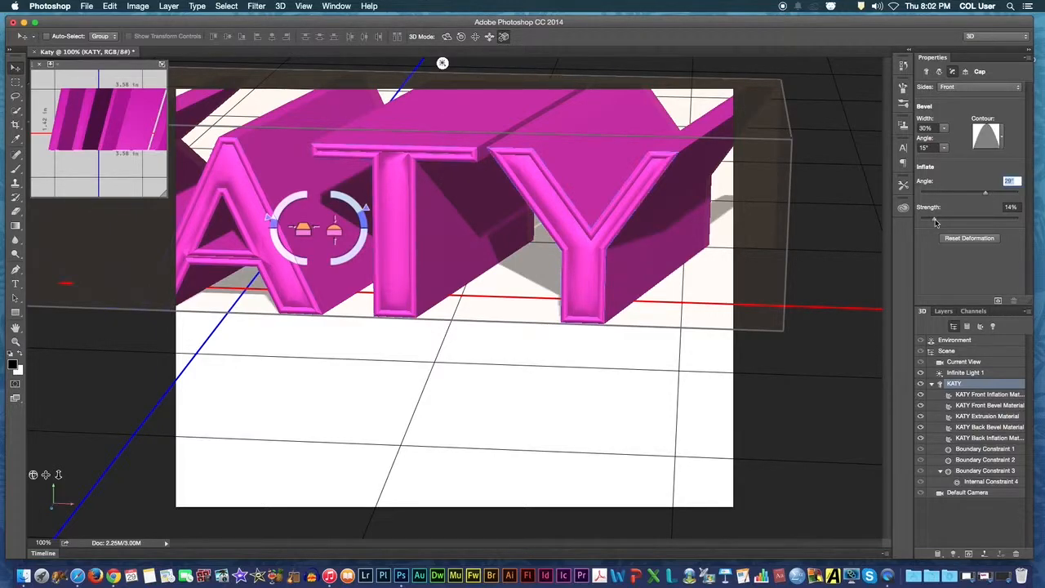
mouse_move(936, 218)
left_mouse_down()
mouse_move(977, 218)
mouse_move(868, 214)
mouse_move(992, 222)
mouse_move(921, 232)
left_mouse_up()
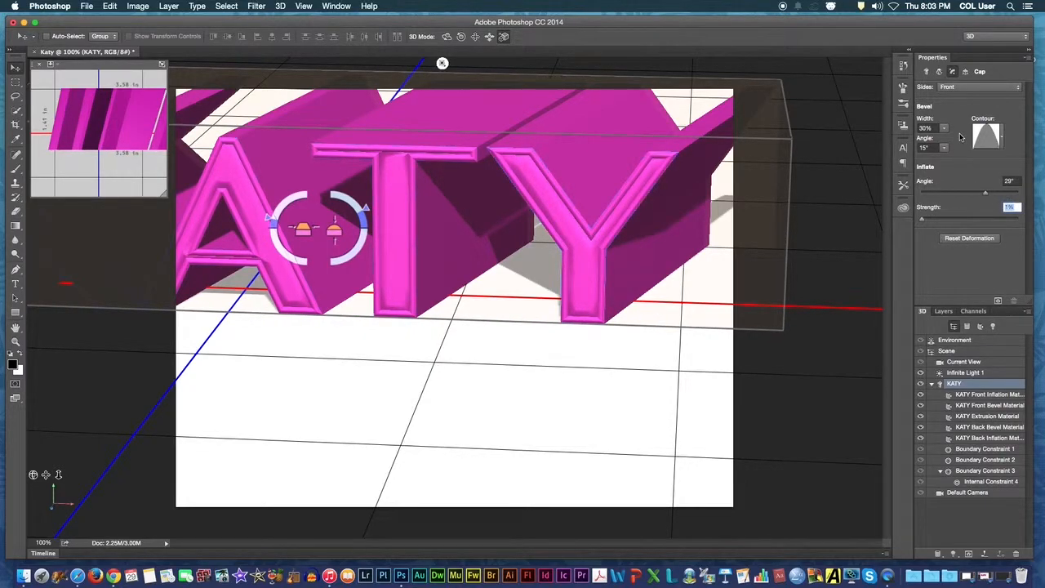
- Display the 3D text mesh's coordinates settings
left_click(966, 73)
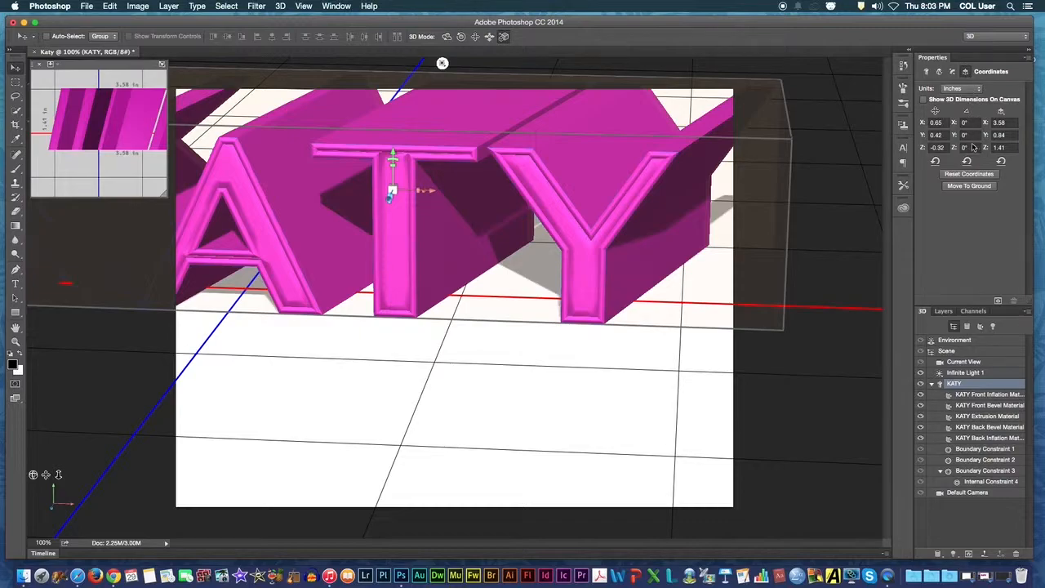